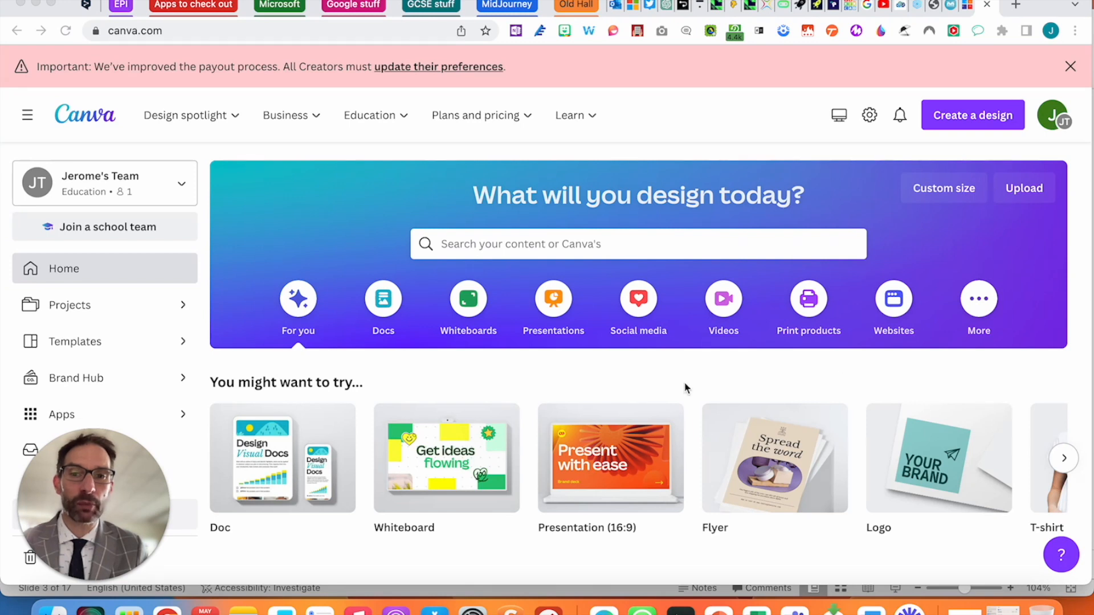
left_click_drag(146, 496, 1023, 489)
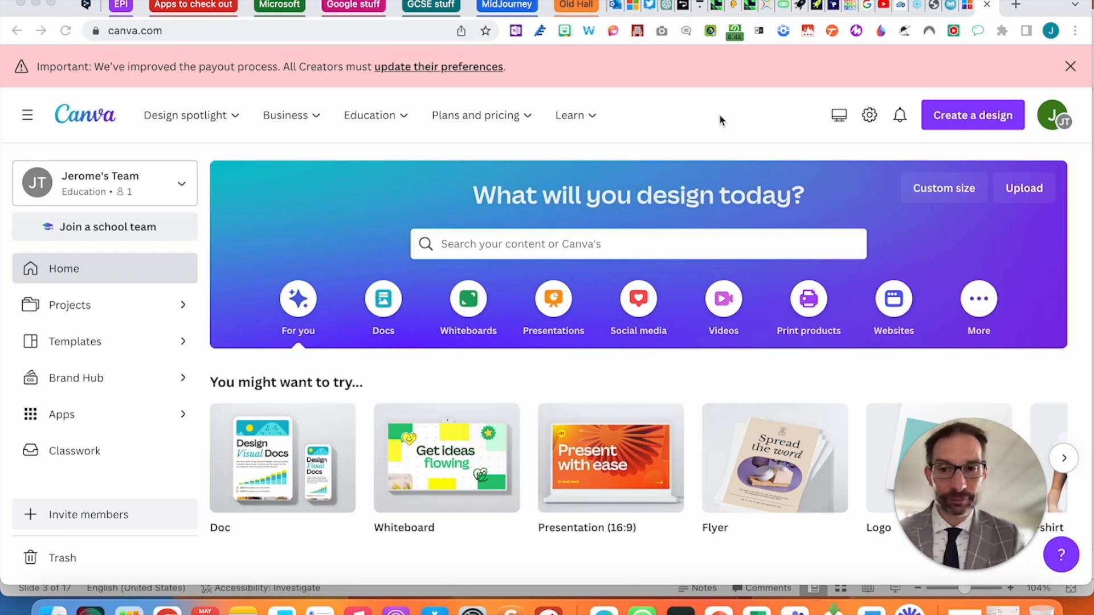
Search the templates for "bingo card" and start customising the Yellow and Orange Colorful Modern Summer Bingo Card
left_click(545, 241)
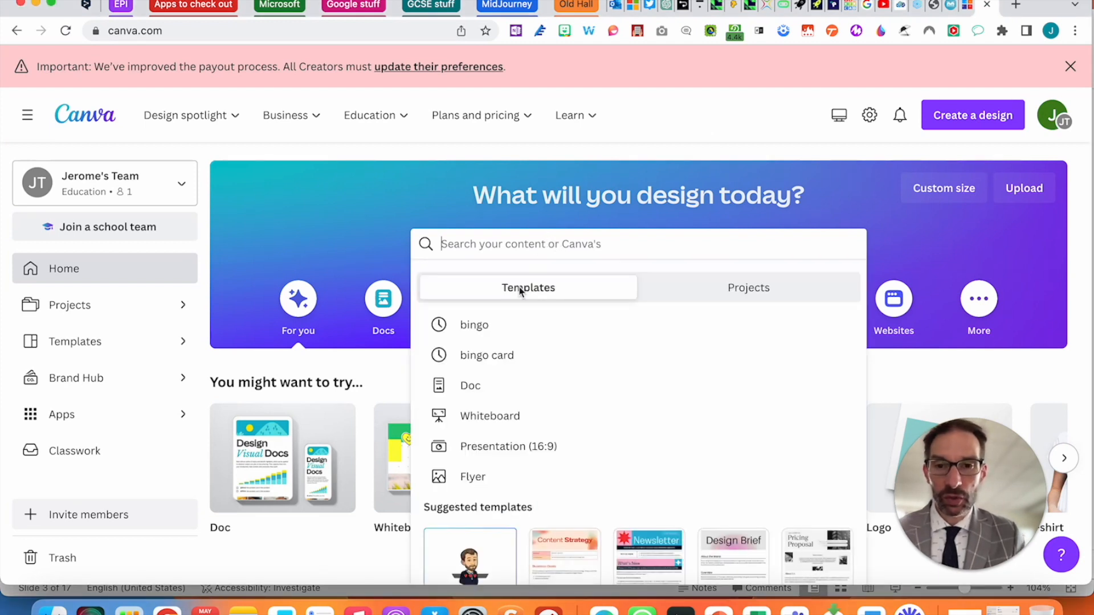
left_click(499, 357)
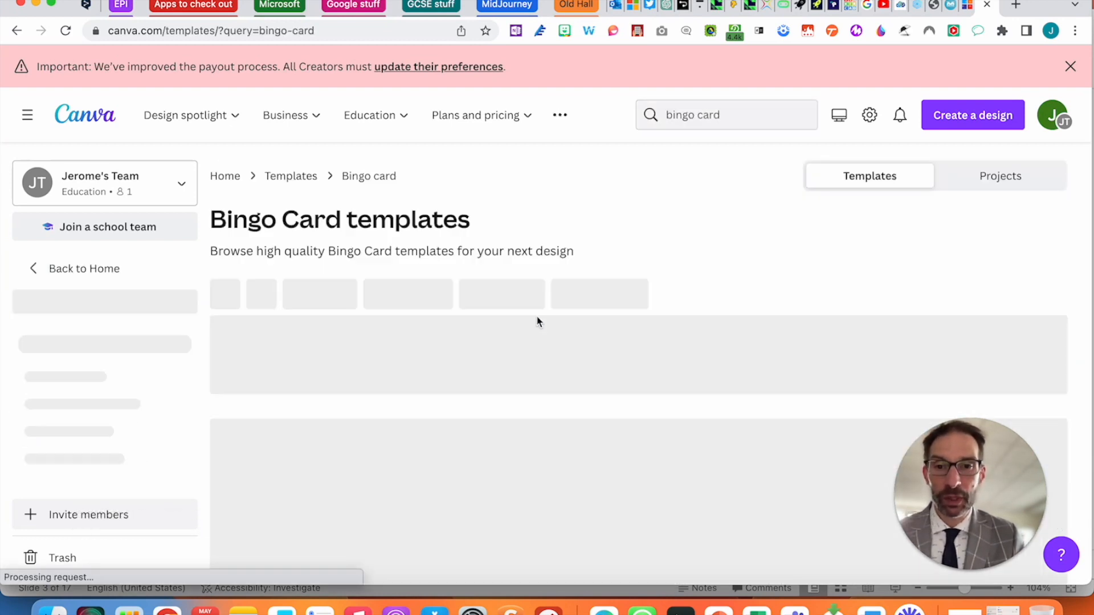
scroll(545, 312, "down", 4)
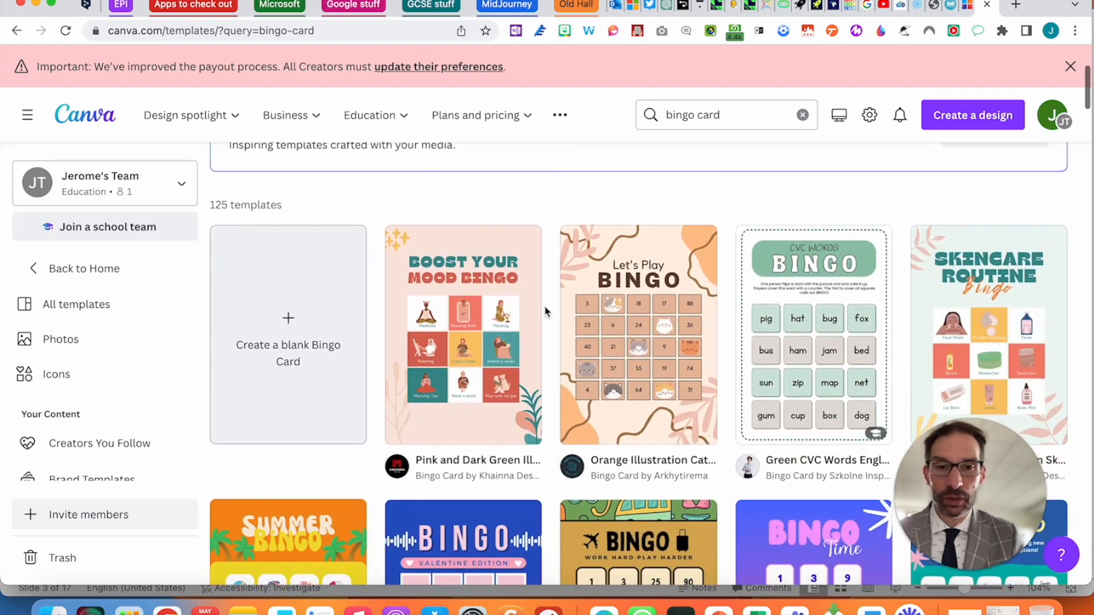
scroll(545, 312, "down", 5)
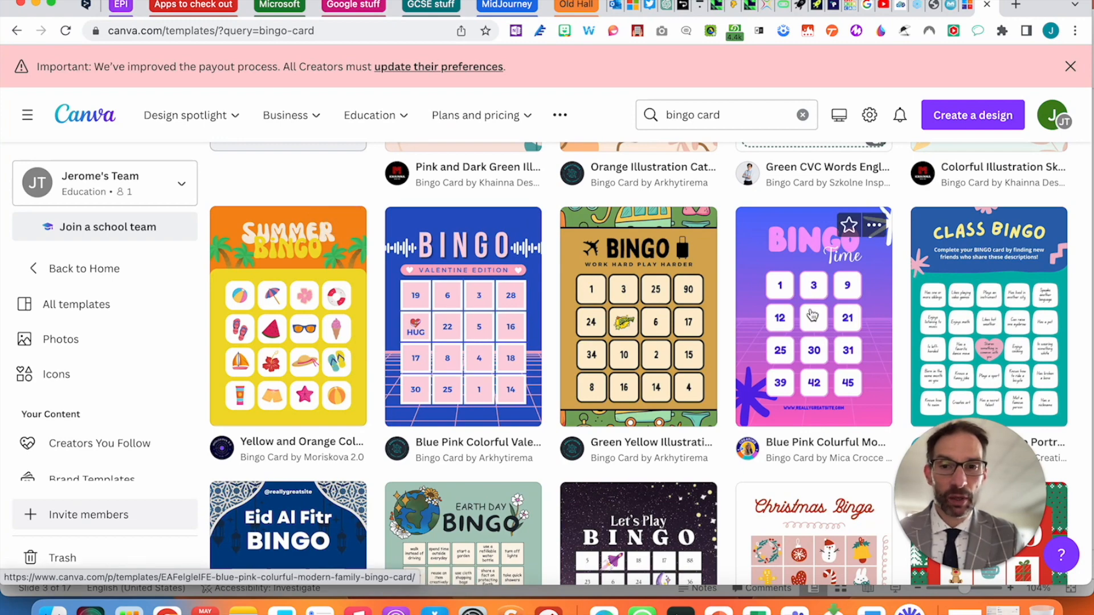
left_click(287, 347)
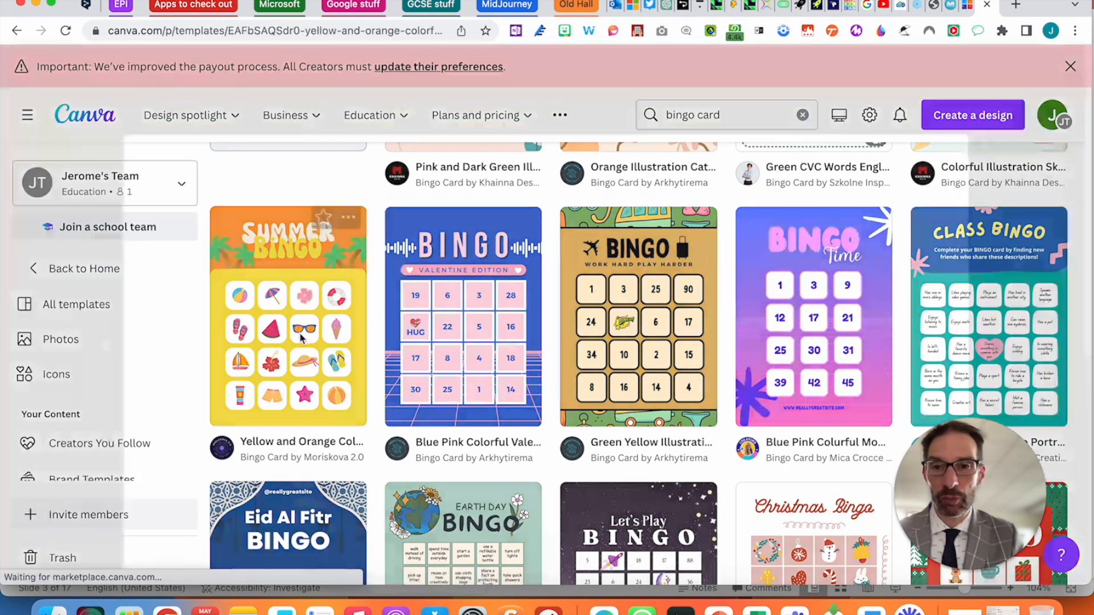
left_click(850, 229)
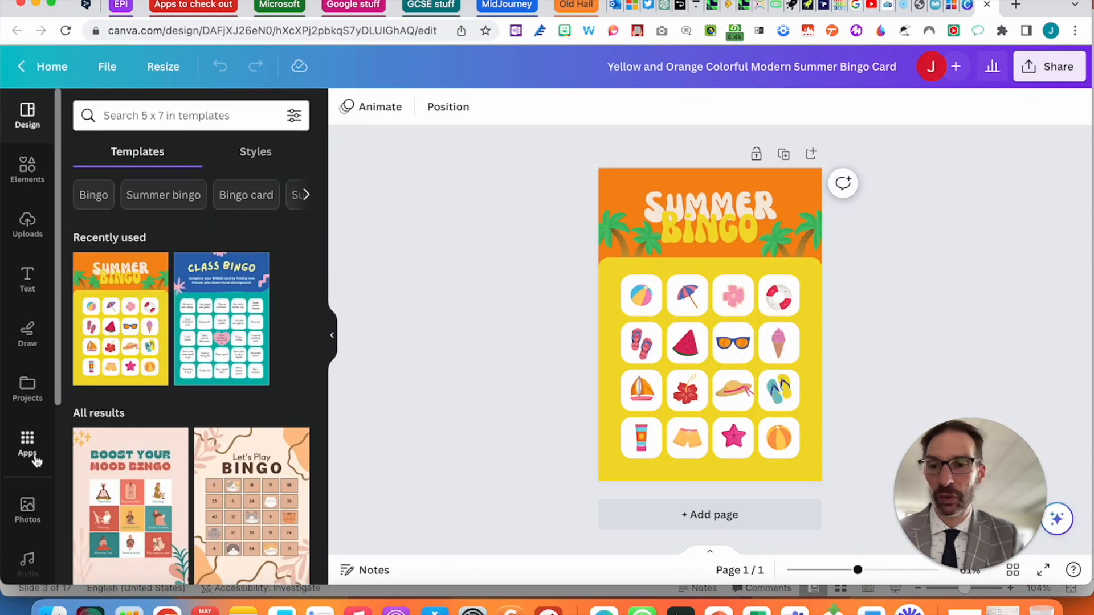
Find the bingo card generator among the available apps for creating something new and open it
left_click(29, 444)
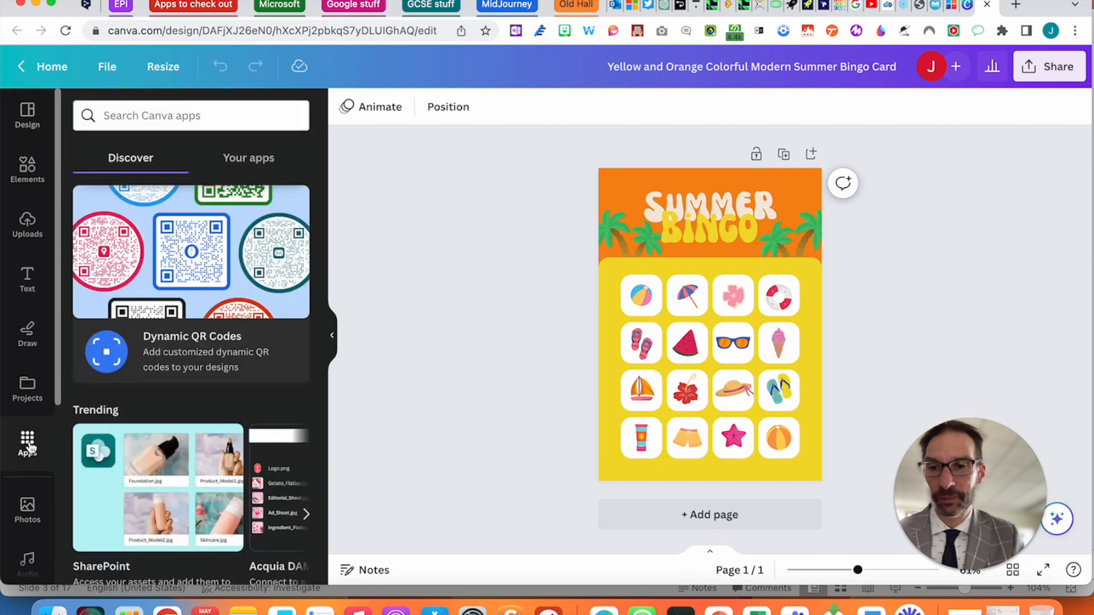
scroll(140, 439, "down", 3)
scroll(143, 440, "down", 6)
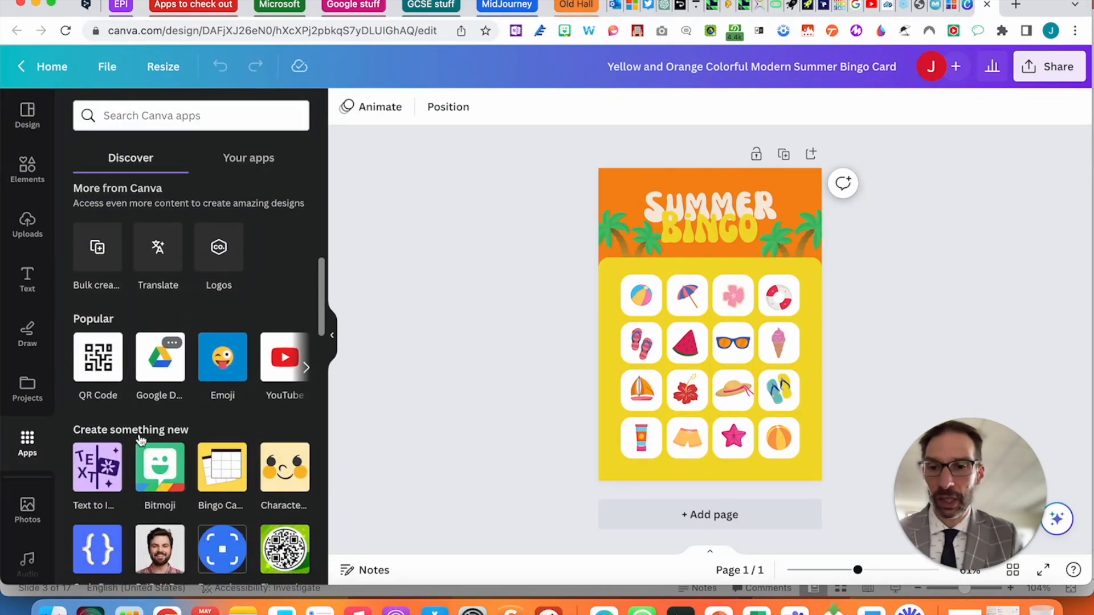
left_click(223, 408)
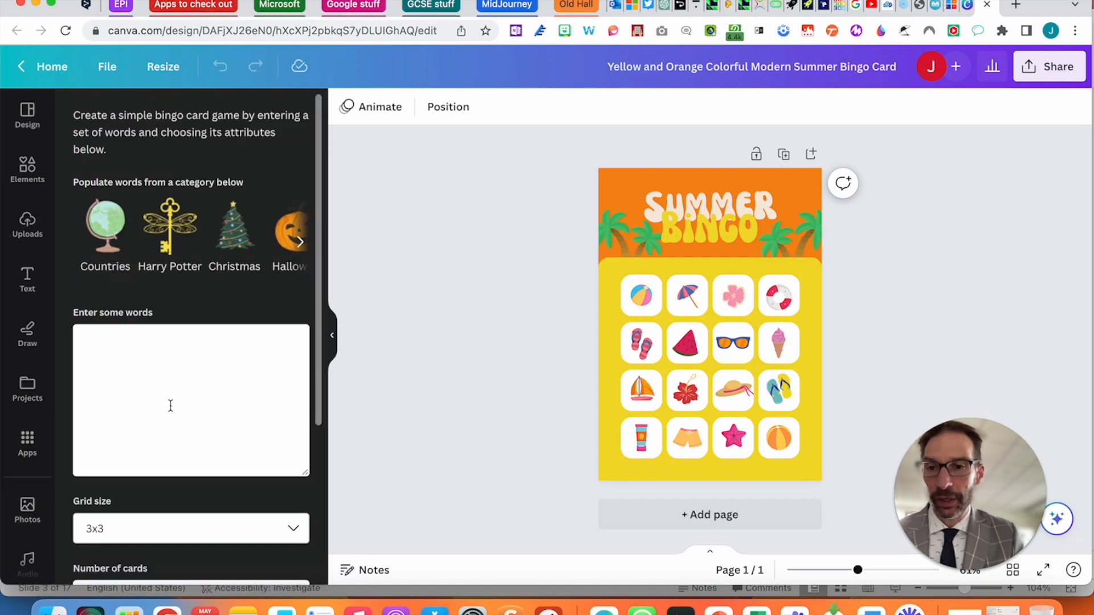
Set the bingo grid size to 4x4 and the number of cards to 20
scroll(171, 406, "down", 3)
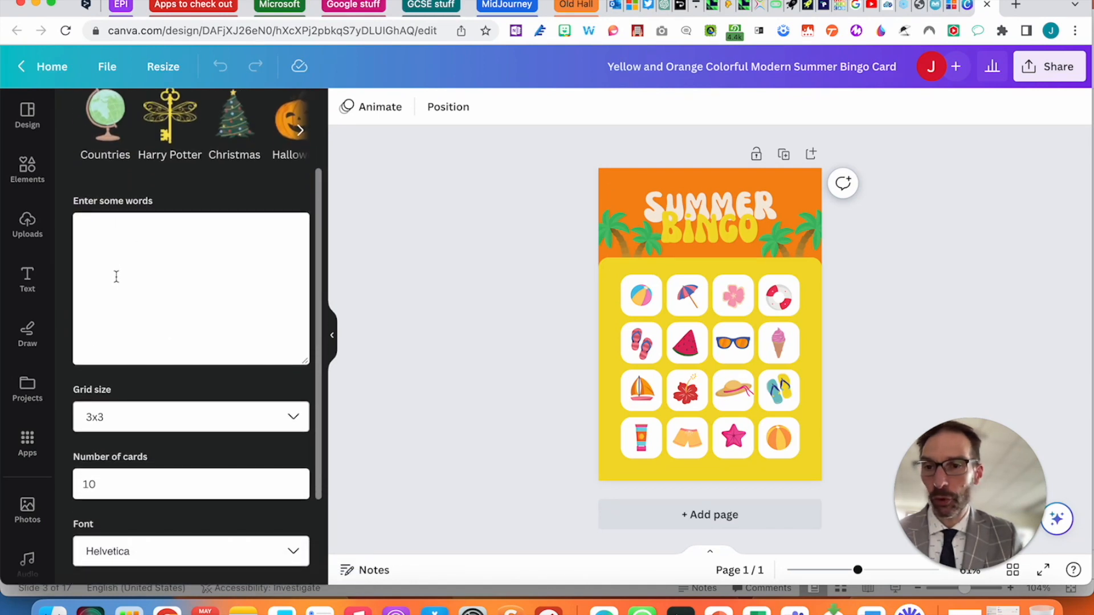
scroll(147, 308, "down", 1)
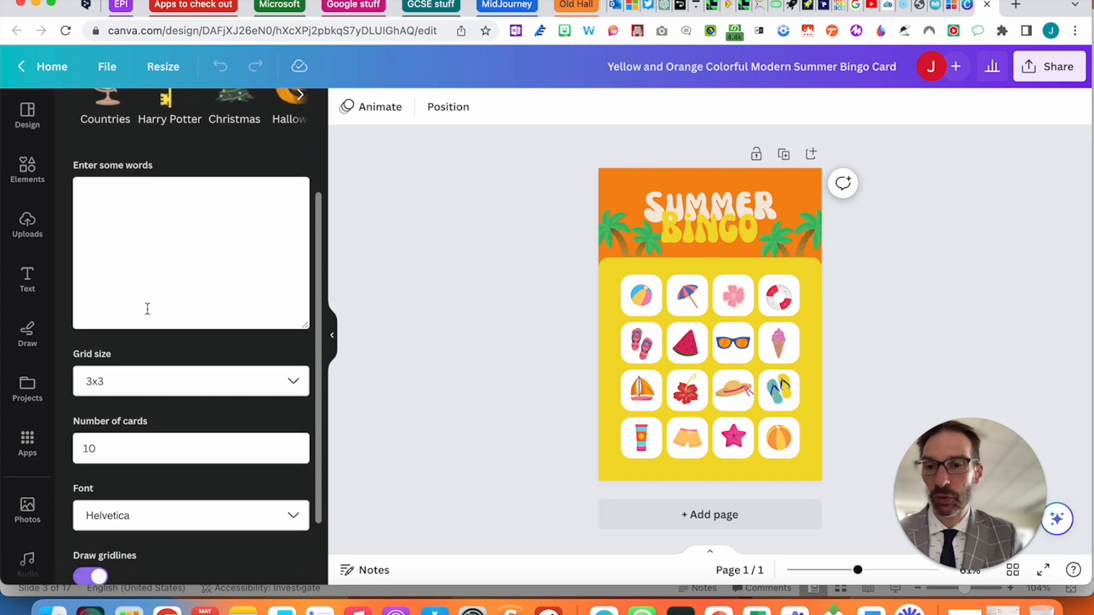
left_click(290, 387)
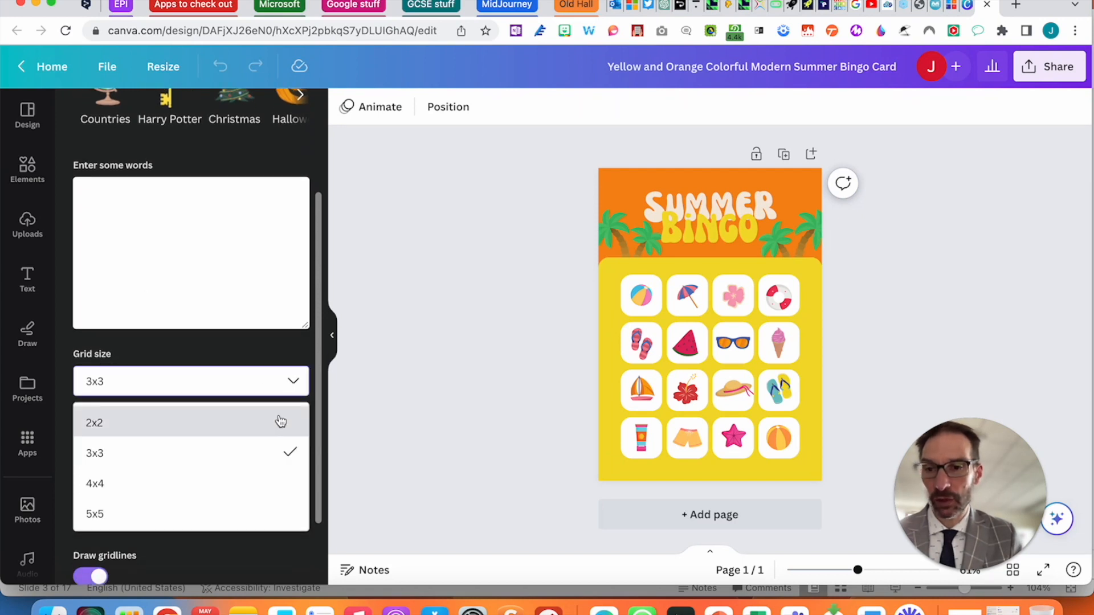
left_click(279, 480)
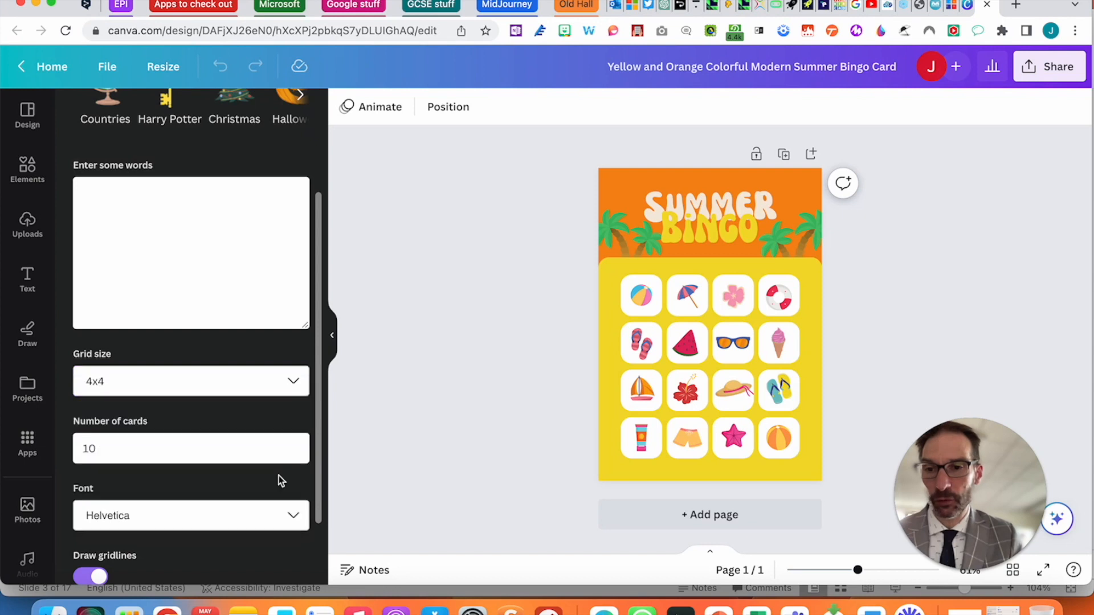
scroll(281, 480, "down", 3)
left_click(245, 361)
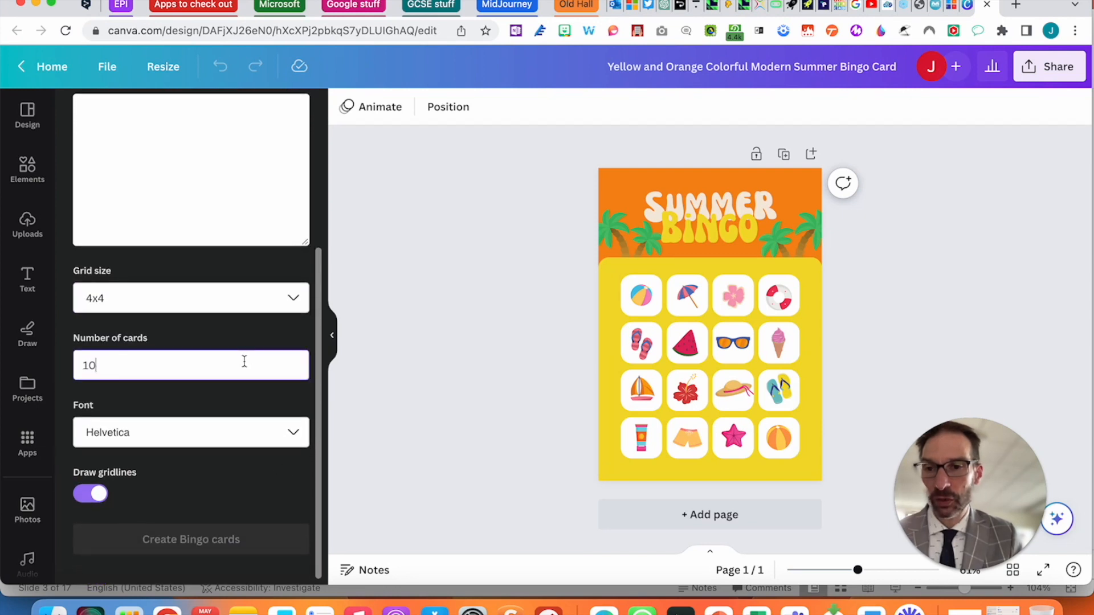
type("20")
Choose Monaco as the font for the bingo cards
left_click(293, 433)
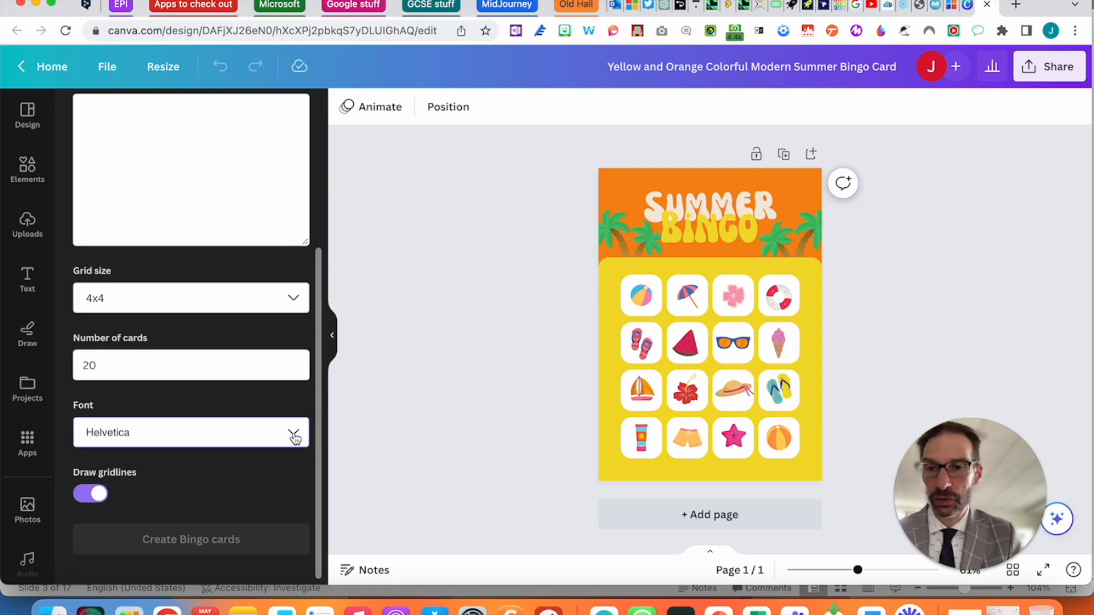
scroll(256, 532, "down", 3)
scroll(257, 531, "down", 3)
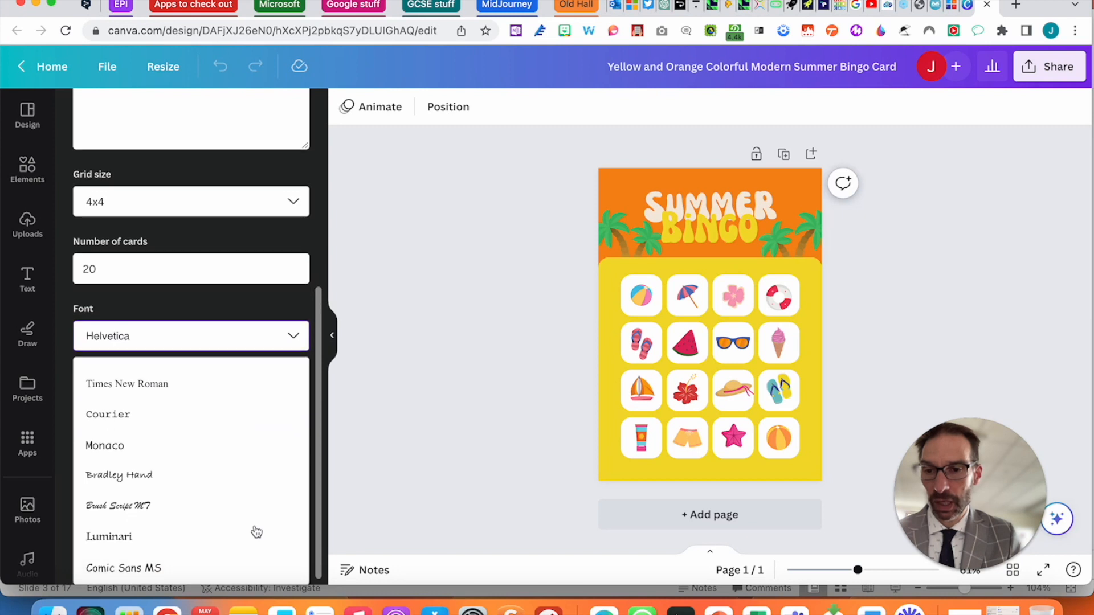
left_click(250, 455)
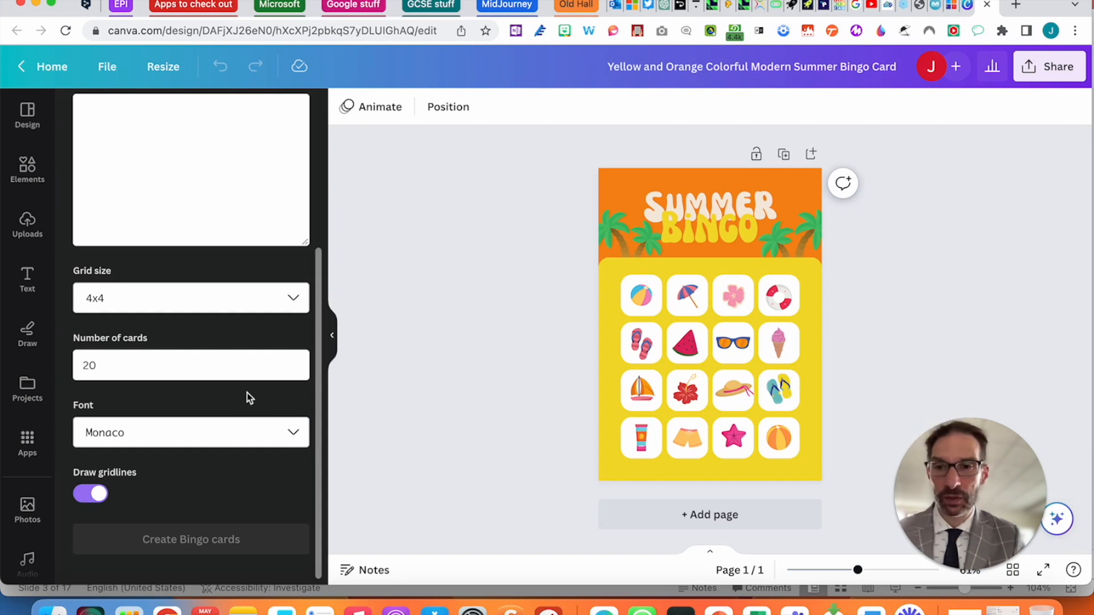
scroll(248, 397, "up", 5)
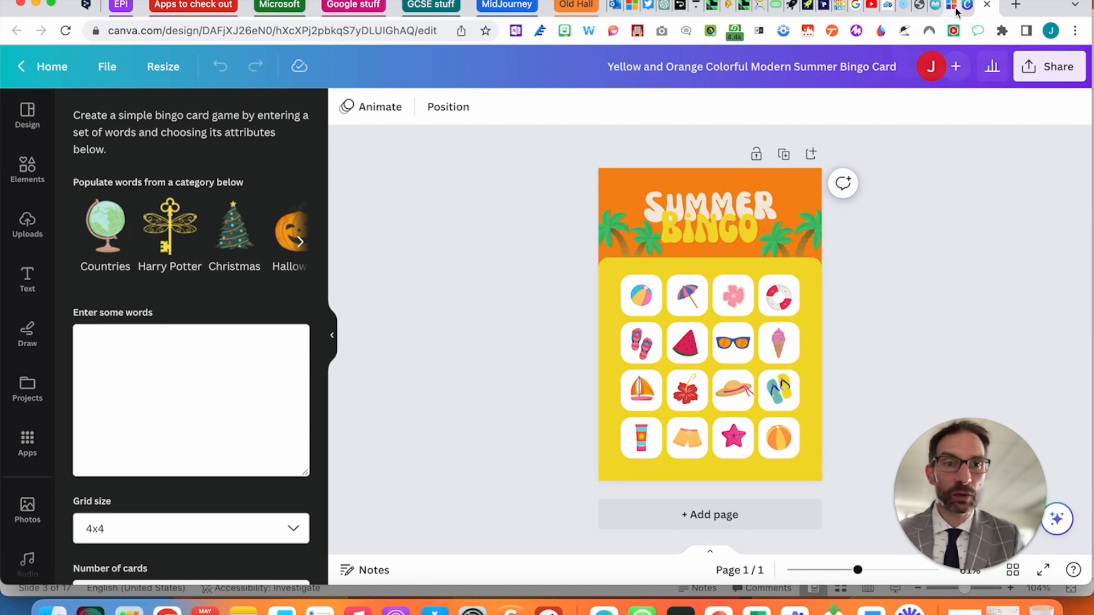
Switch to the SentenceBuilders resource "[5] Mi mascota" and open its options for copying chunks or sentences
key("ctrl+shift+Tab")
scroll(807, 310, "down", 2)
scroll(807, 309, "down", 1)
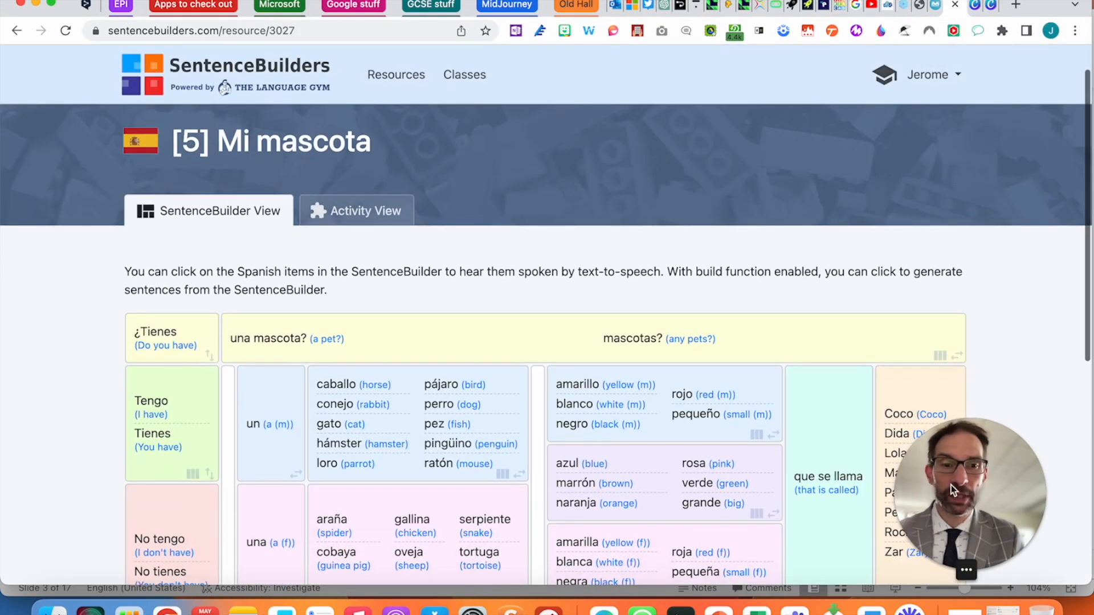
left_click_drag(1008, 472, 128, 448)
scroll(726, 431, "down", 4)
scroll(726, 431, "down", 5)
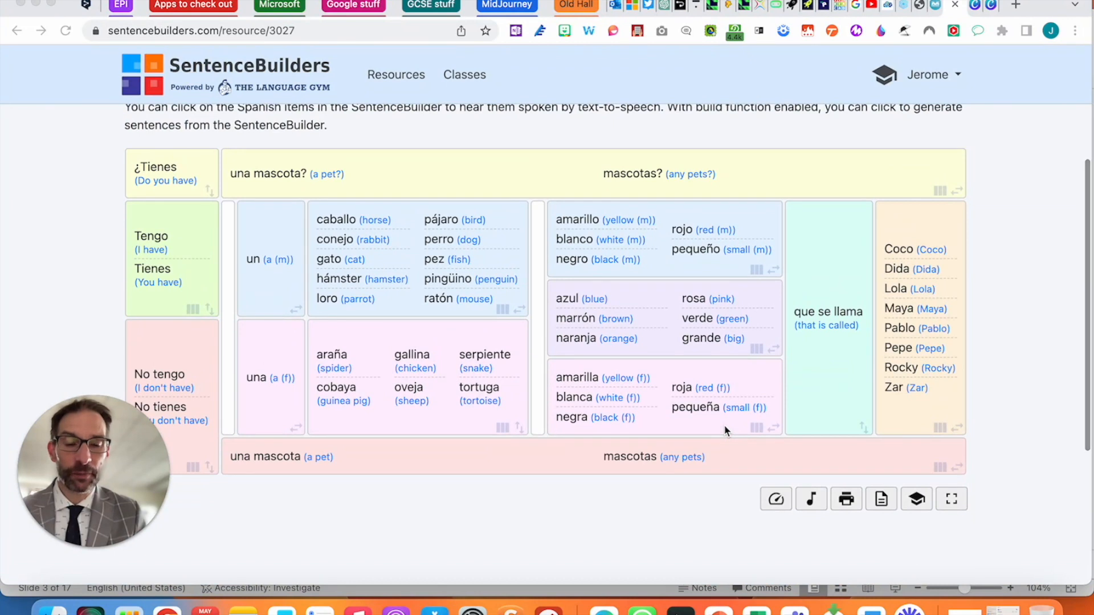
left_click(918, 501)
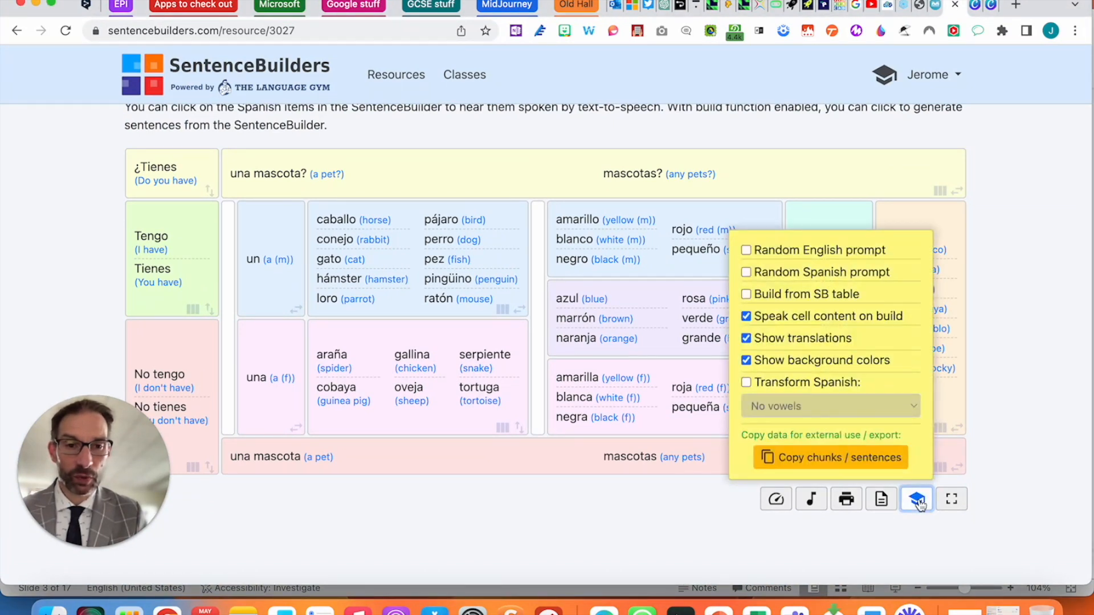
left_click(854, 461)
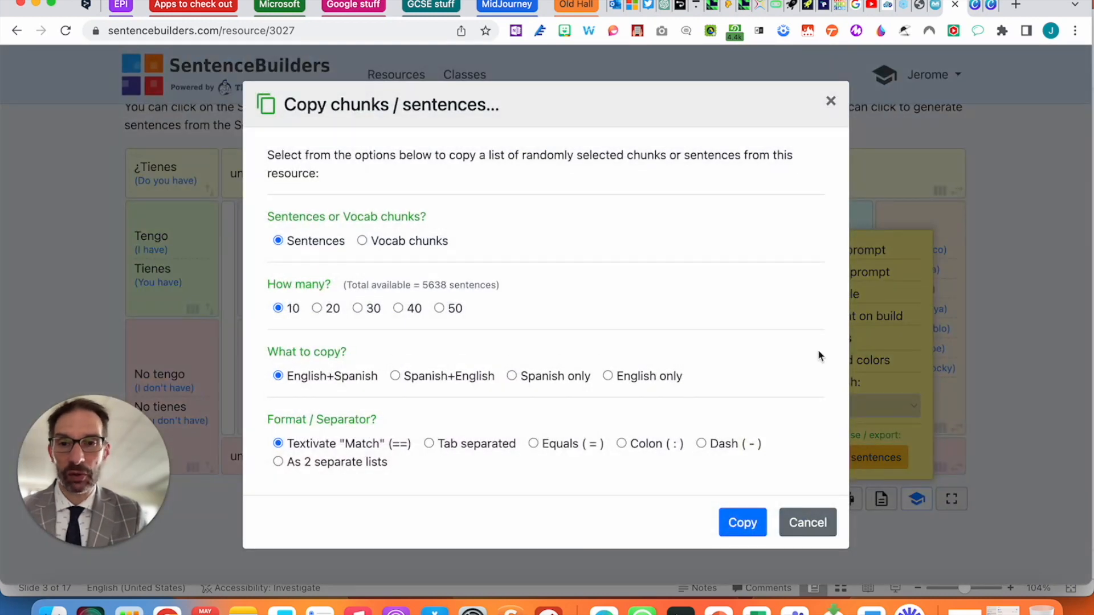
Copy 50 vocab chunks from the resource as Spanish only and dismiss the message
left_click(432, 246)
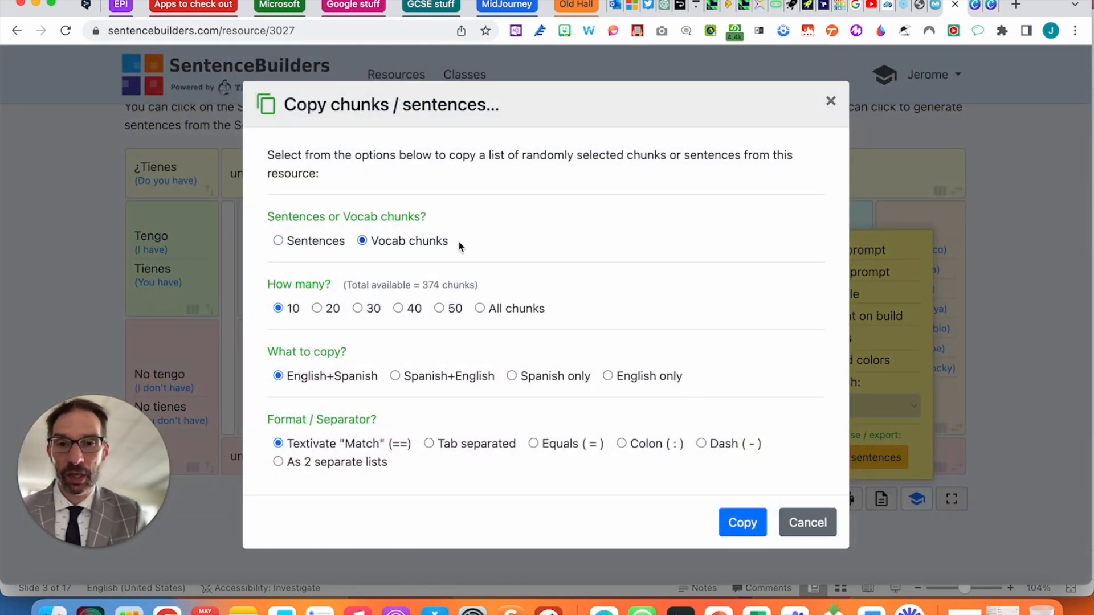
left_click(440, 310)
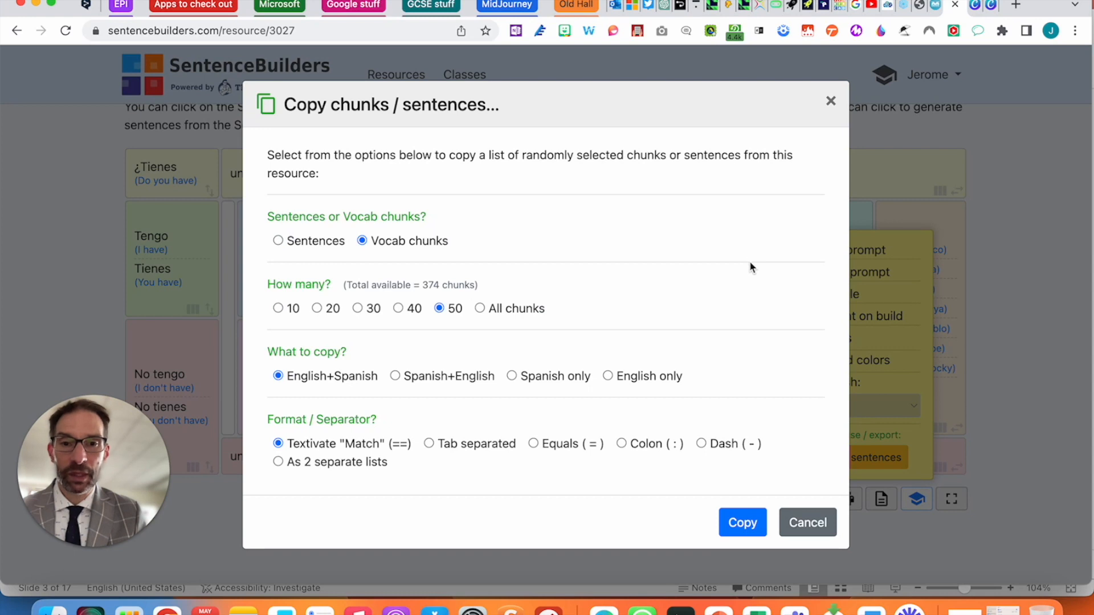
left_click(511, 376)
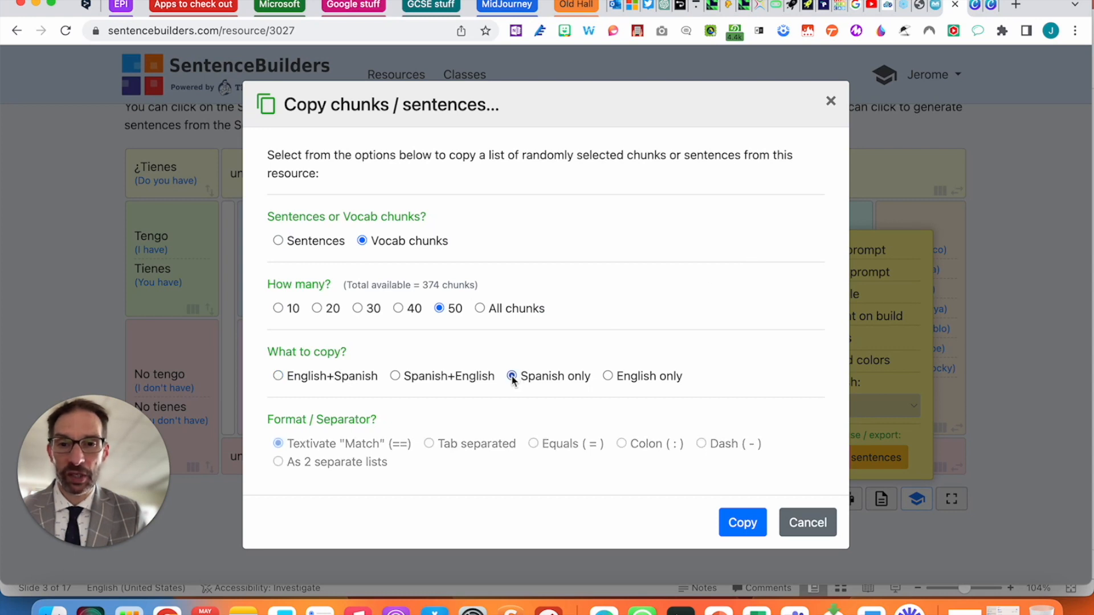
left_click(743, 523)
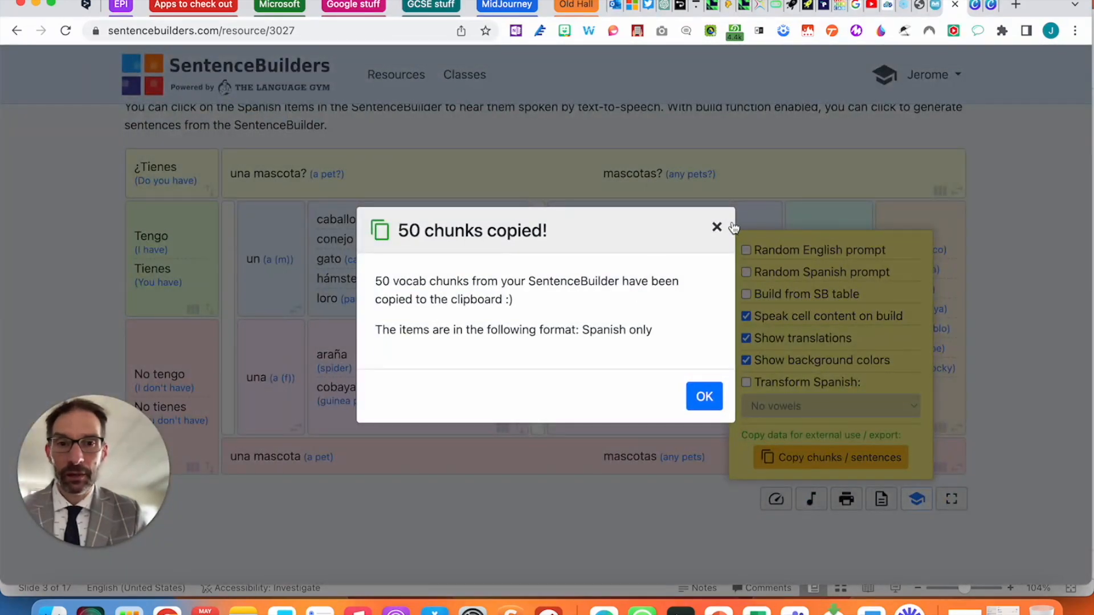
left_click(721, 231)
scroll(553, 336, "up", 5)
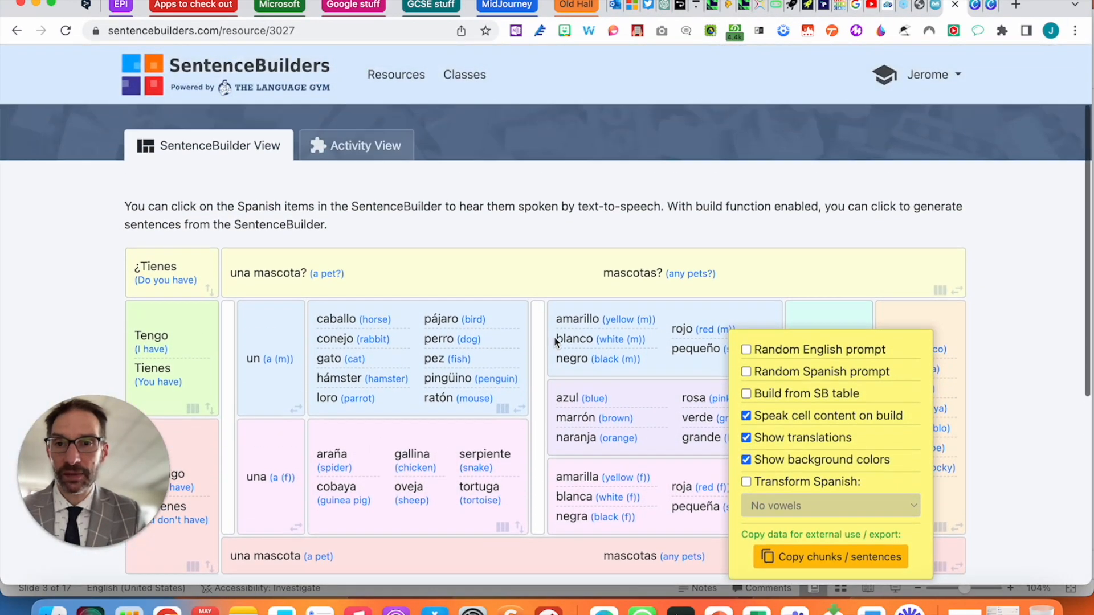
Return to the Summer Bingo design in Canva and paste the copied Spanish chunks as the bingo words
left_click(977, 10)
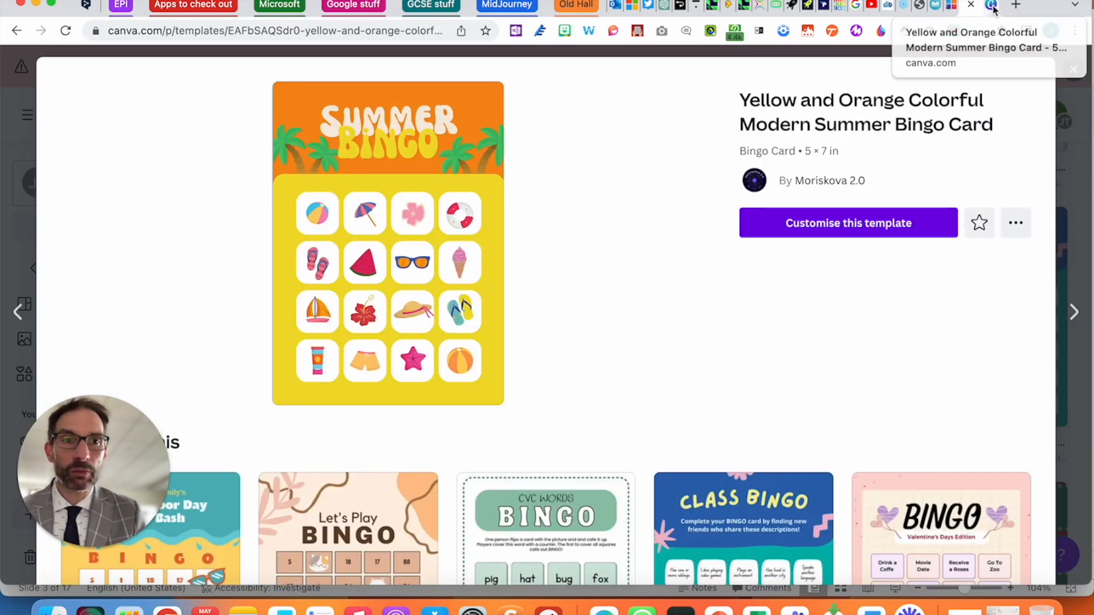
left_click(991, 7)
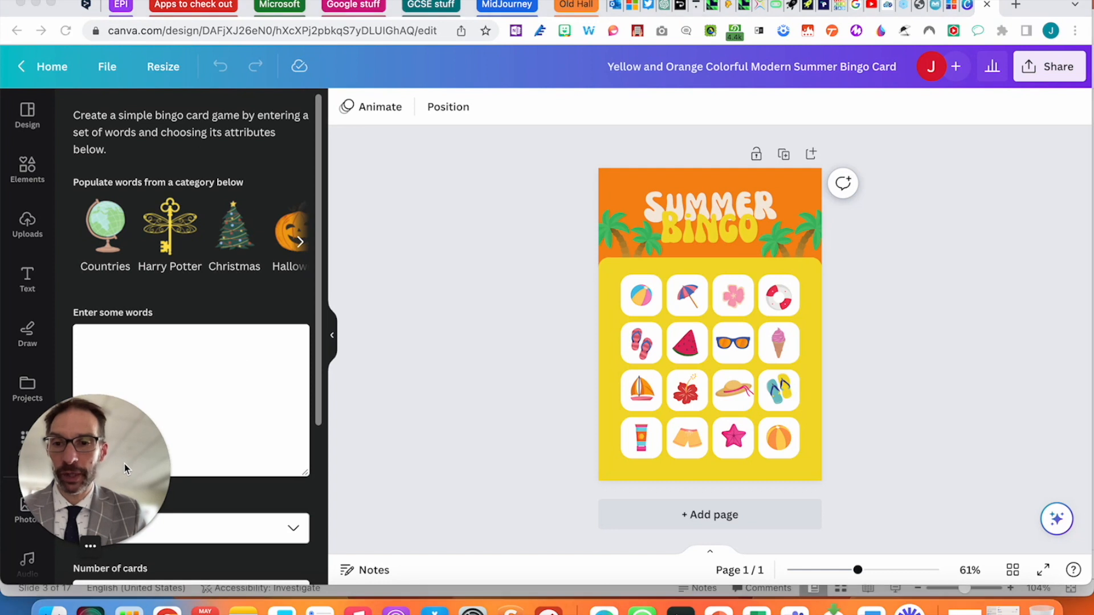
left_click_drag(144, 467, 966, 400)
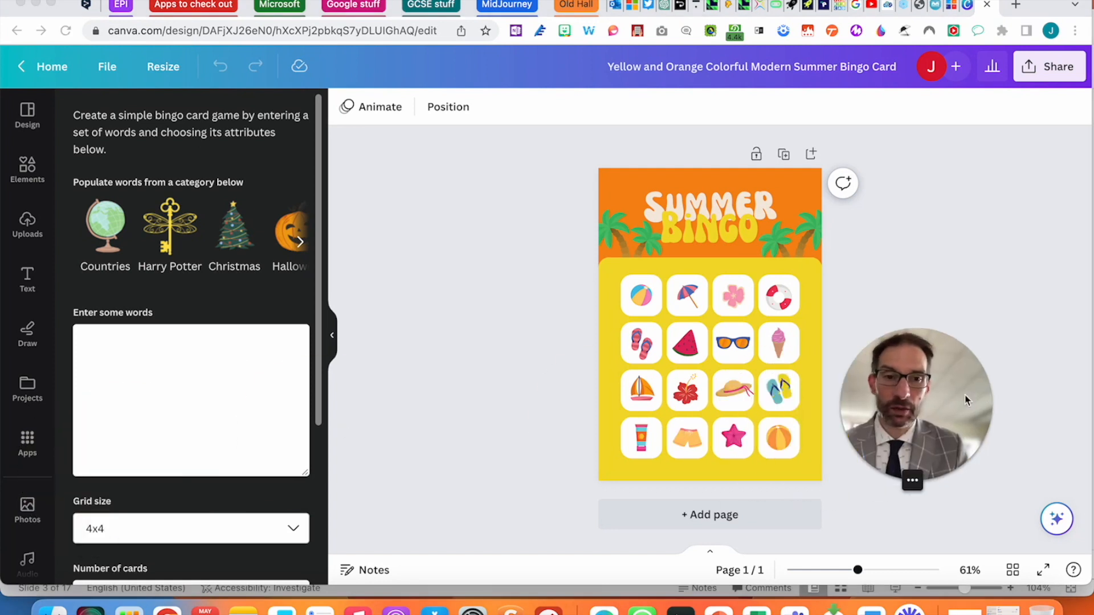
left_click(149, 340)
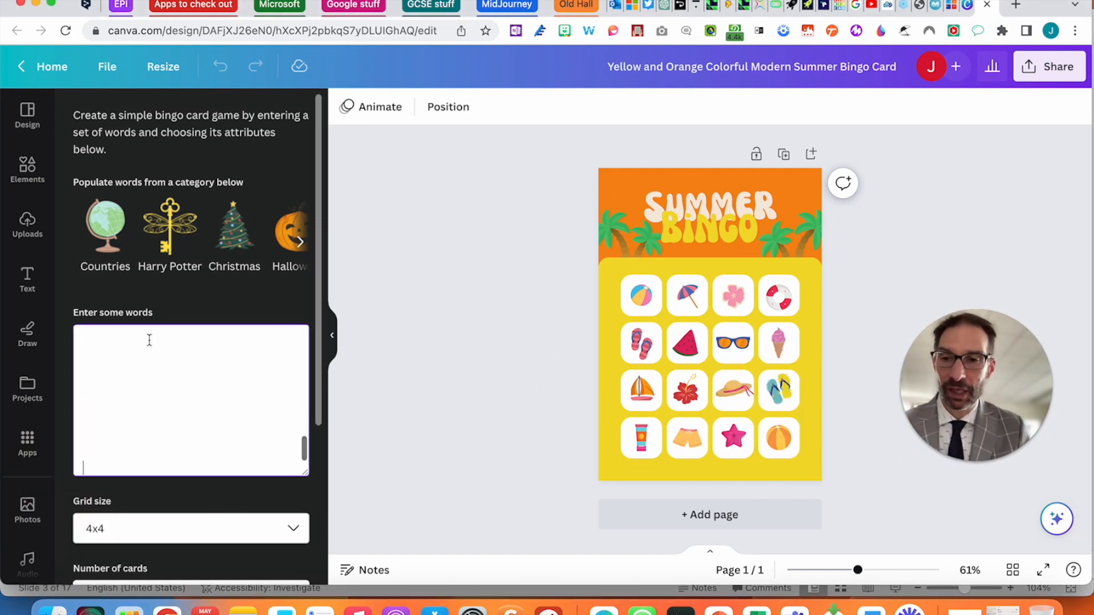
key("super+v")
scroll(205, 363, "up", 10)
scroll(206, 362, "up", 15)
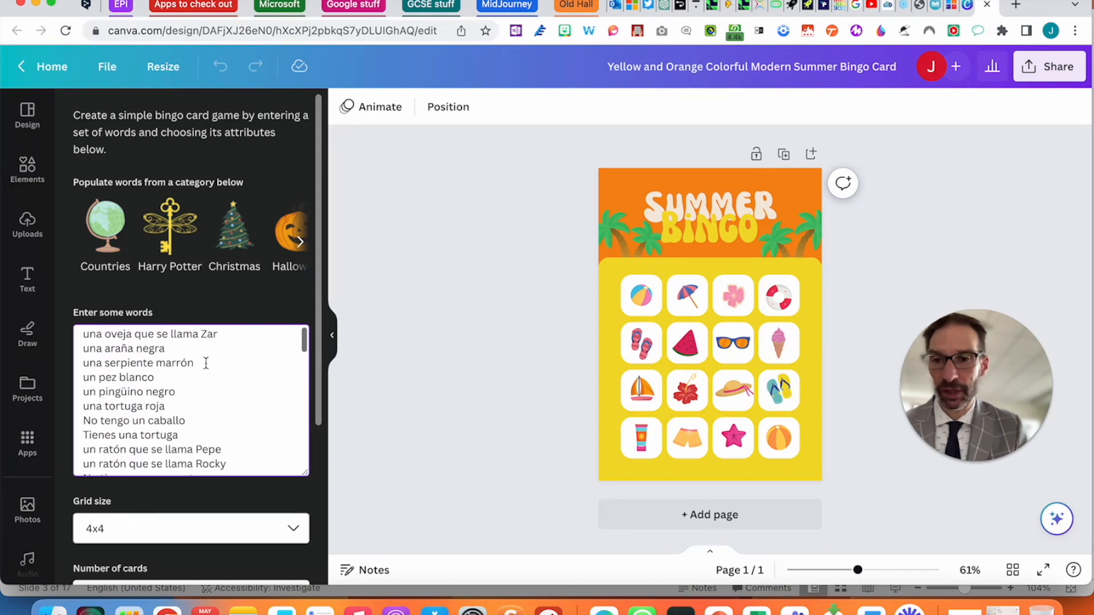
Generate the bingo cards from the entered words and settings
scroll(206, 363, "down", 5)
scroll(256, 340, "down", 5)
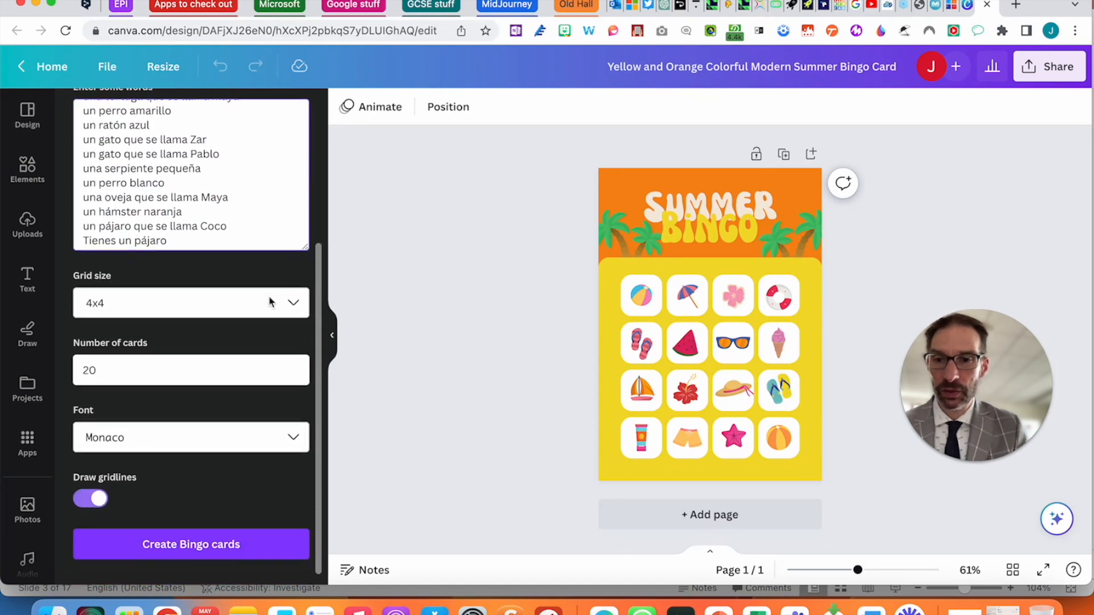
left_click(215, 540)
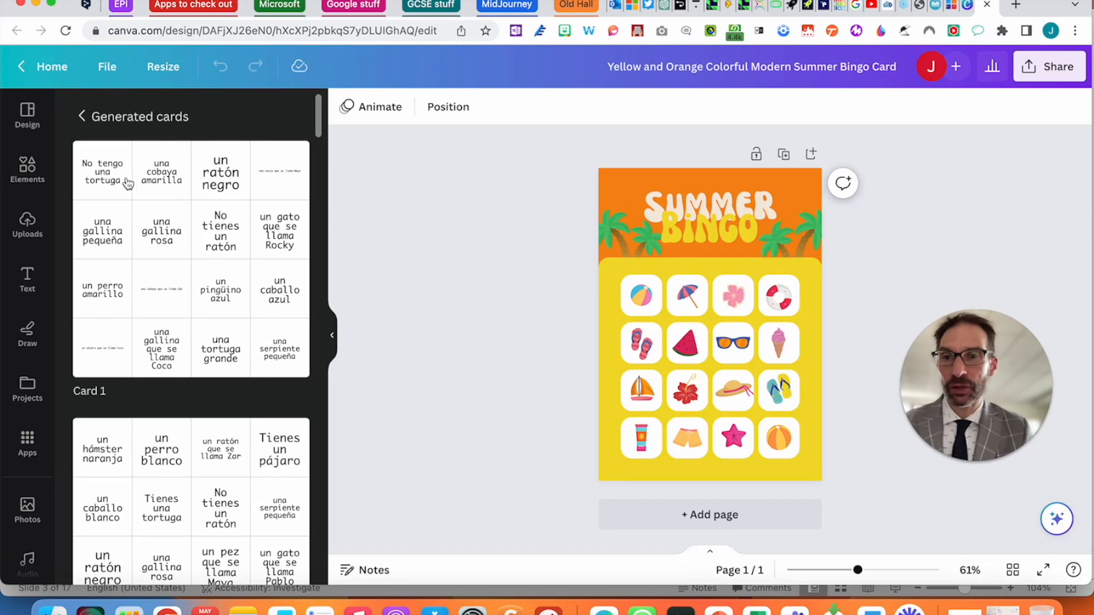
Change the bingo card font to Verdana and regenerate the 20 cards with the 4x4 grid
scroll(227, 335, "down", 20)
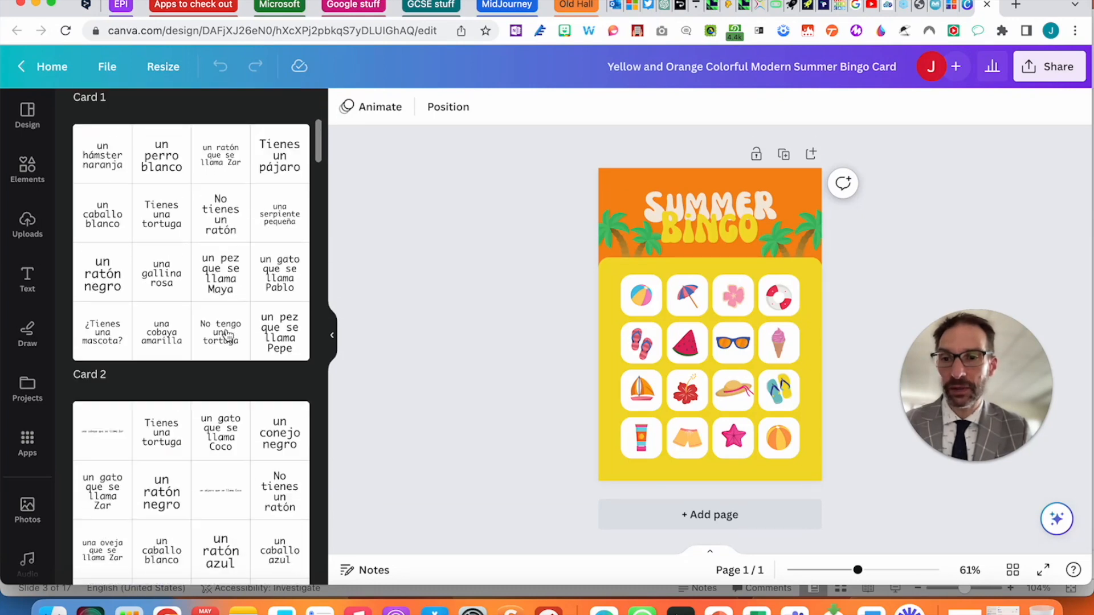
scroll(227, 334, "down", 15)
scroll(228, 334, "up", 20)
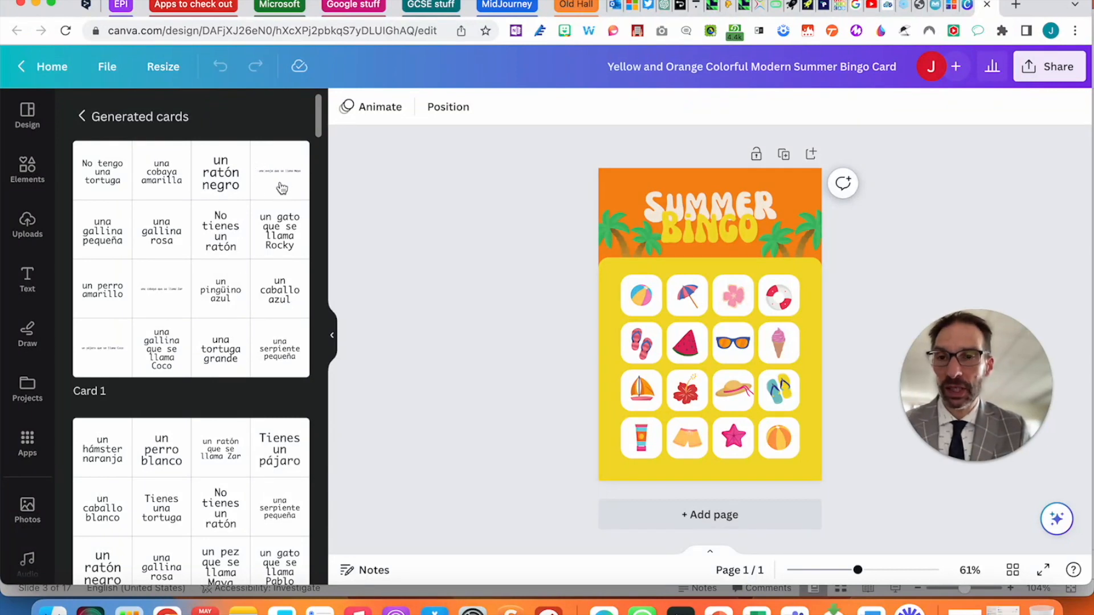
left_click(83, 117)
scroll(254, 399, "down", 10)
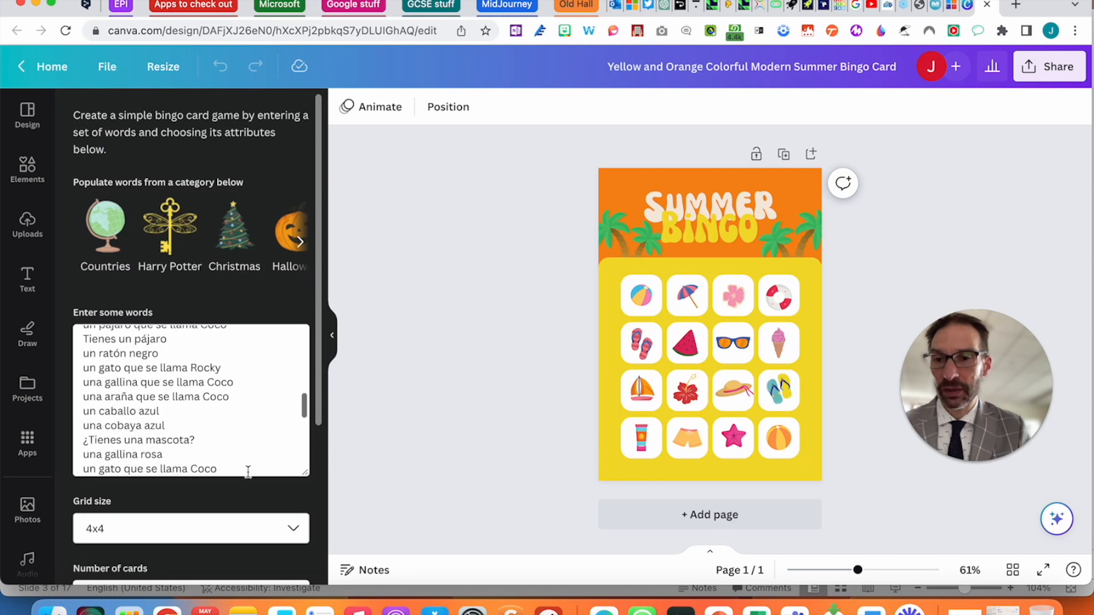
left_click_drag(317, 422, 313, 593)
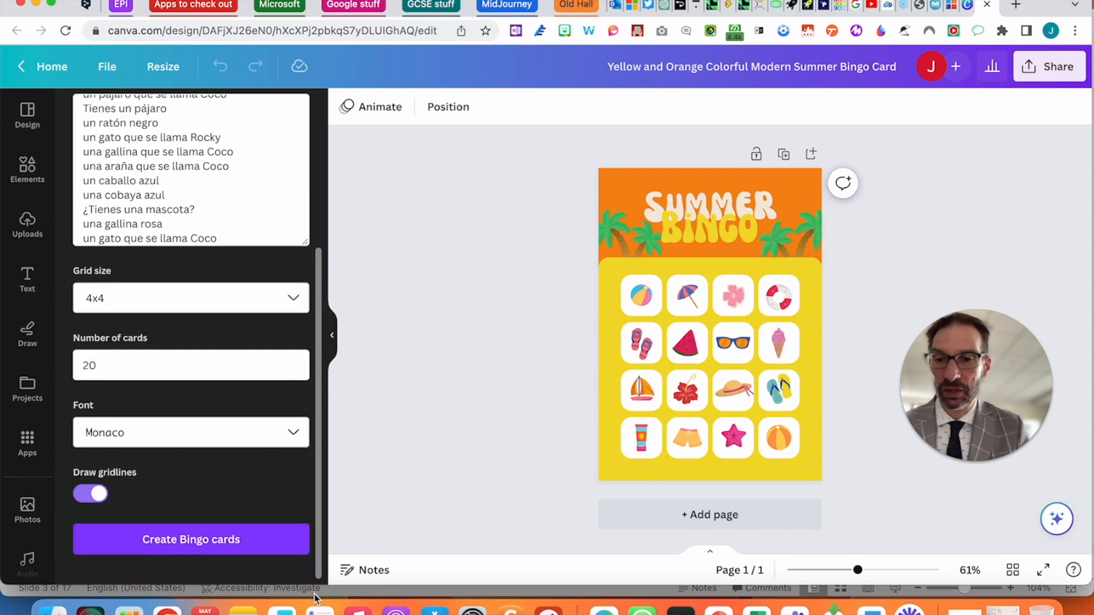
left_click(291, 433)
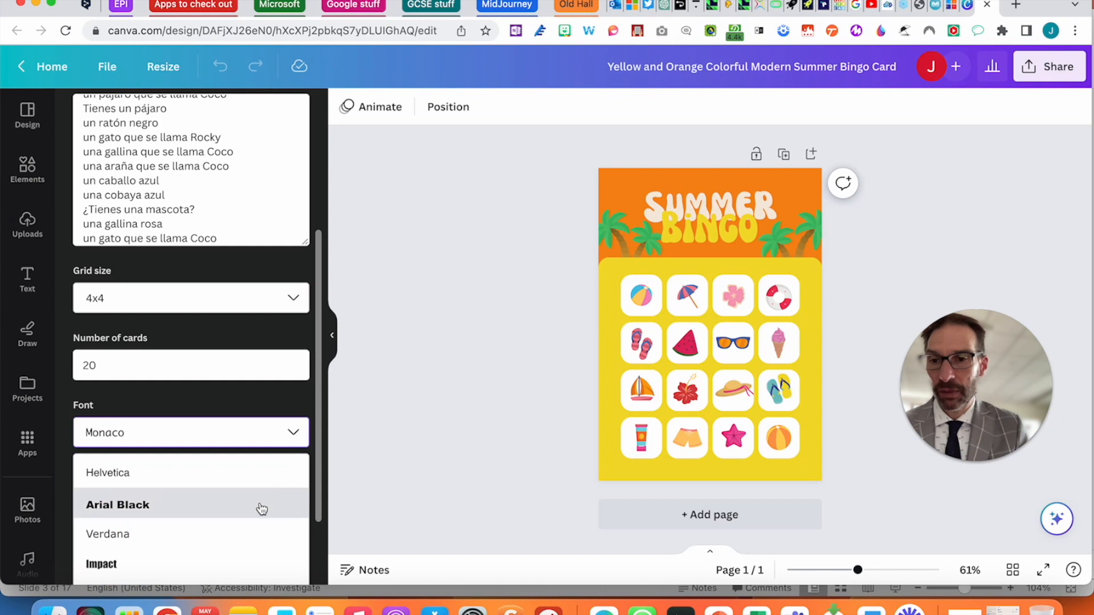
left_click(242, 534)
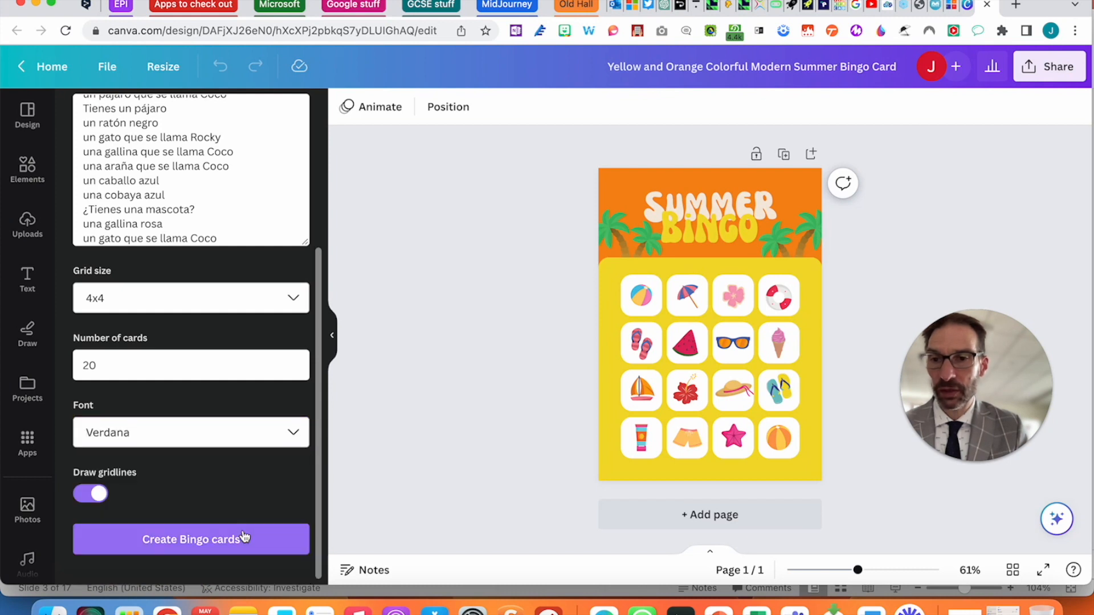
left_click(216, 543)
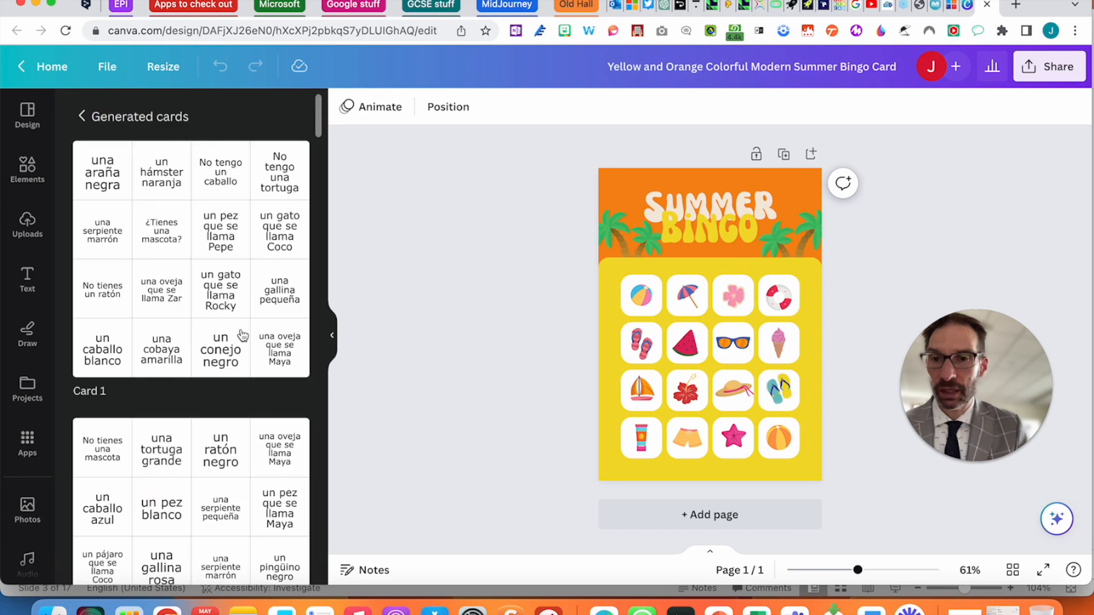
Replace the picture grid and yellow panel on the Summer Bingo page with generated Card 1, enlarged and centred below the title
scroll(248, 308, "down", 5)
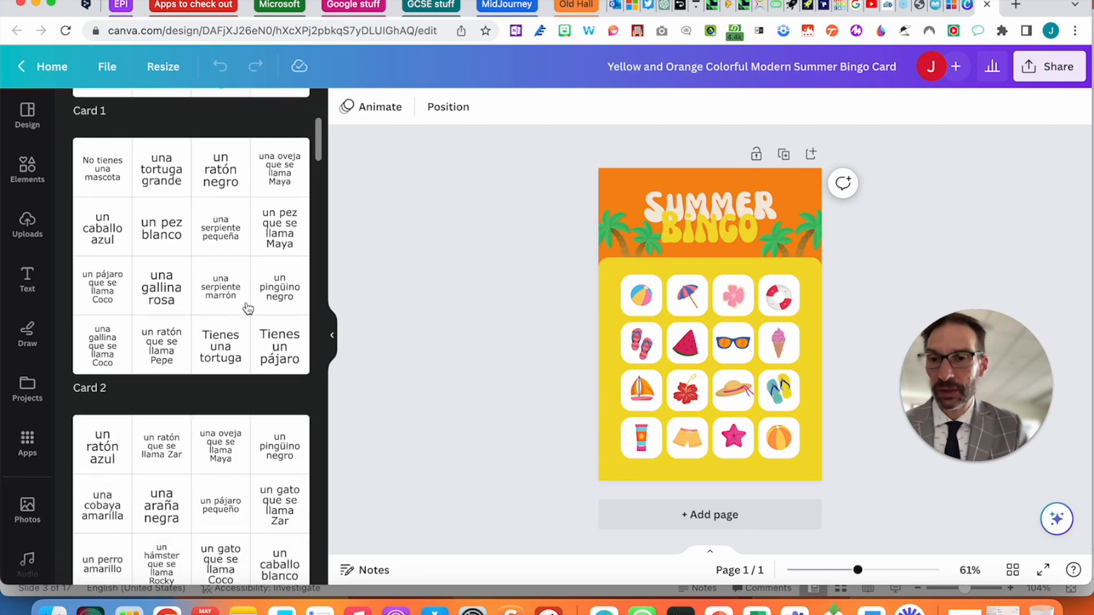
scroll(248, 308, "down", 3)
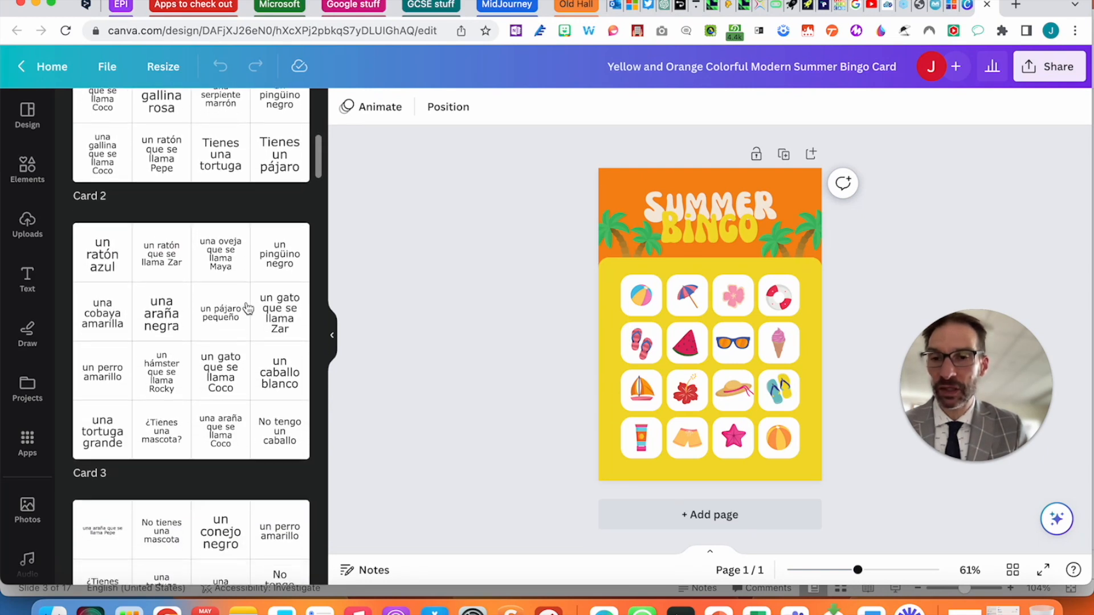
scroll(248, 308, "down", 1)
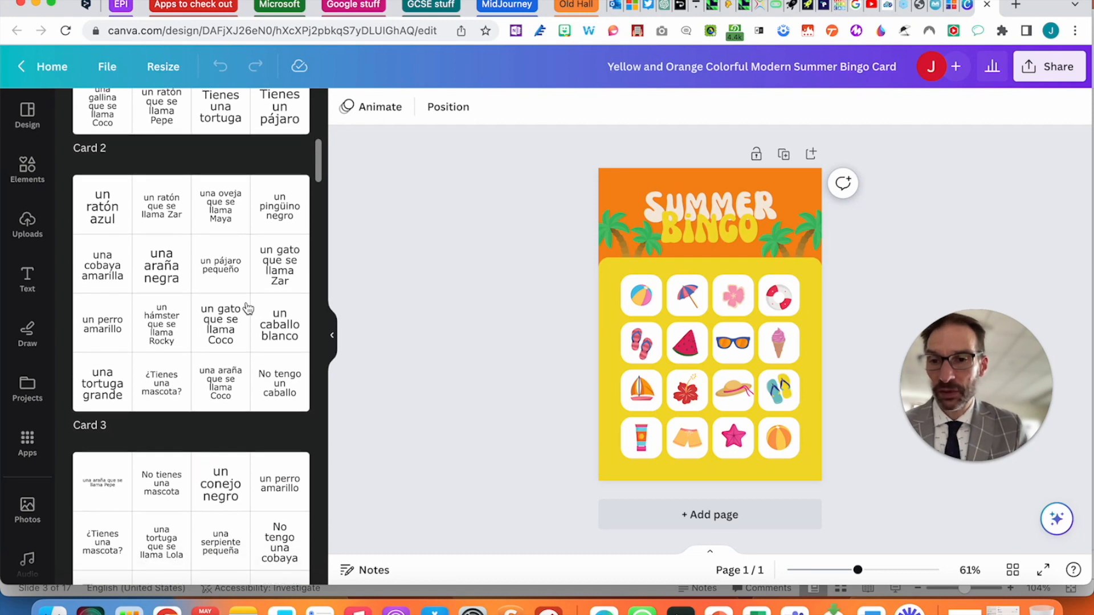
scroll(238, 325, "up", 10)
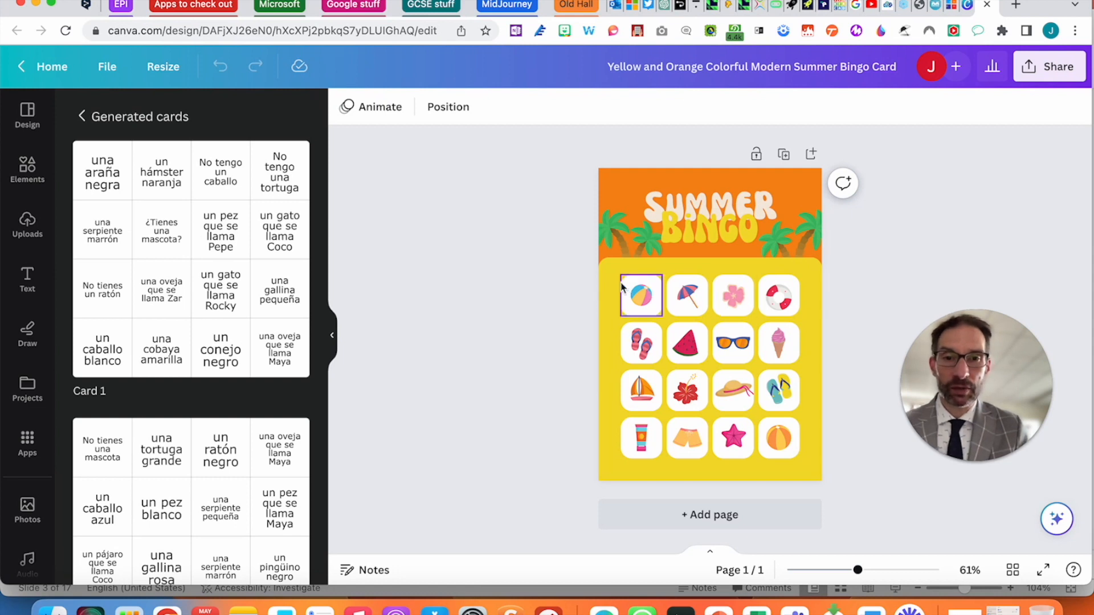
left_click_drag(706, 353, 617, 279)
key("BackSpace")
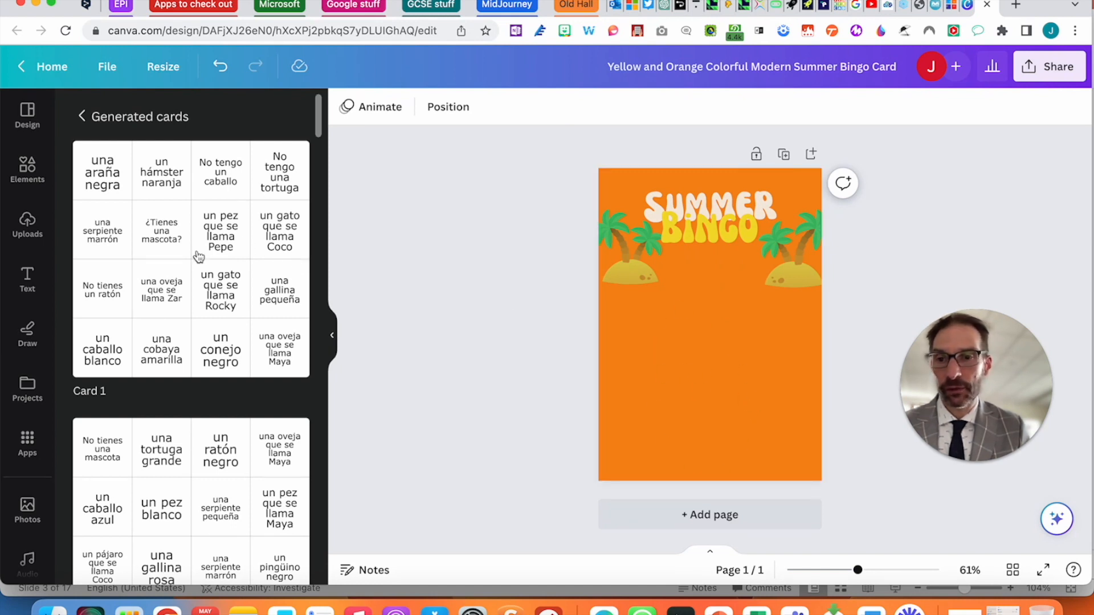
left_click_drag(181, 232, 802, 470)
left_click_drag(749, 378, 730, 363)
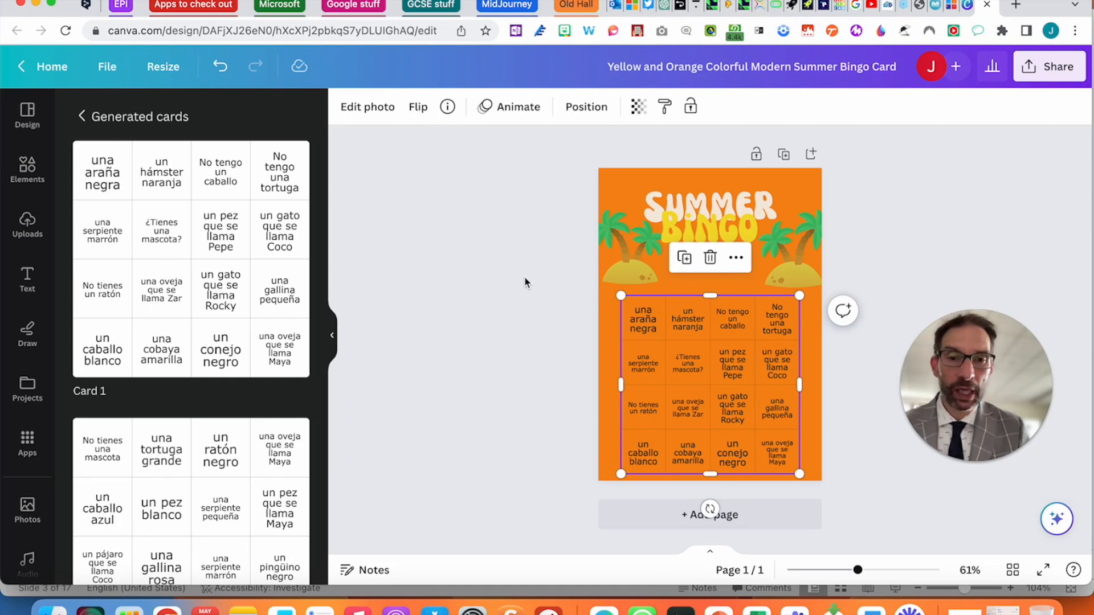
Duplicate the page and replace the card on the copy with generated Card 2, enlarged below the title
left_click(784, 155)
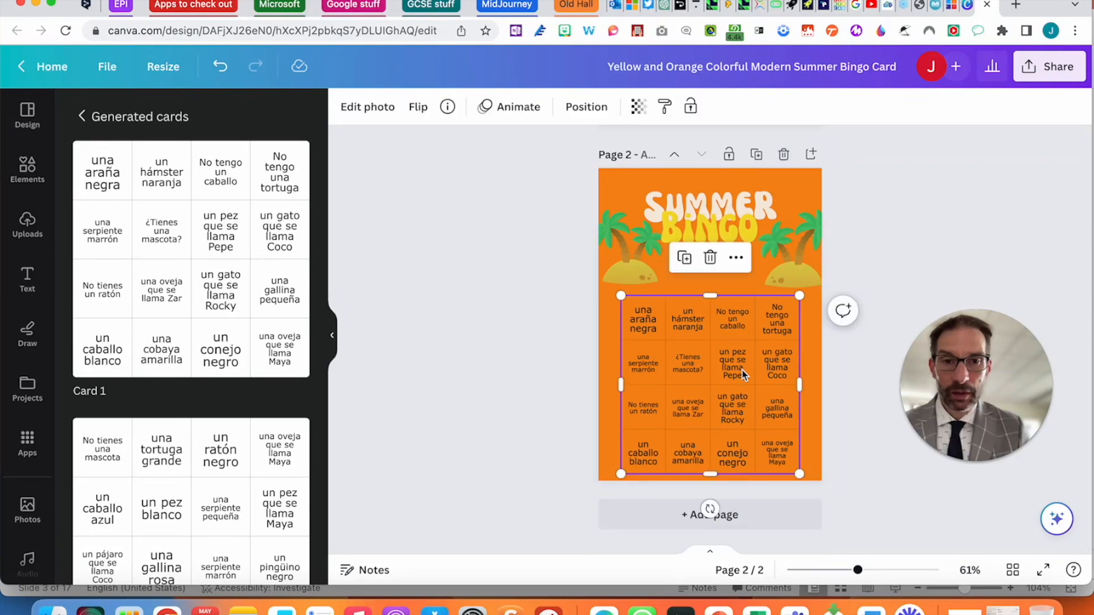
key("Delete")
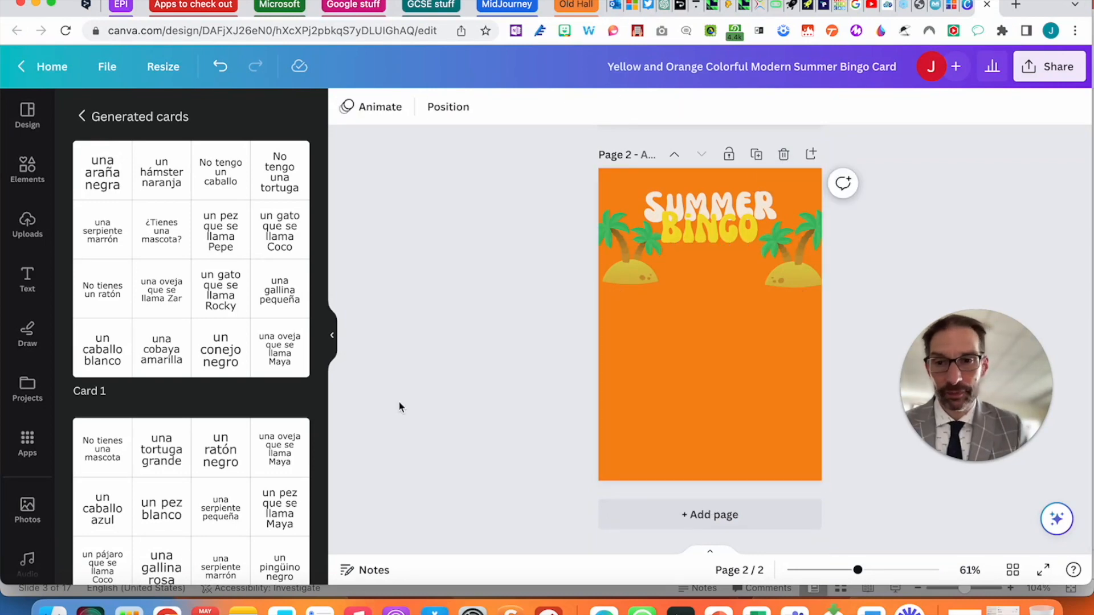
left_click(205, 483)
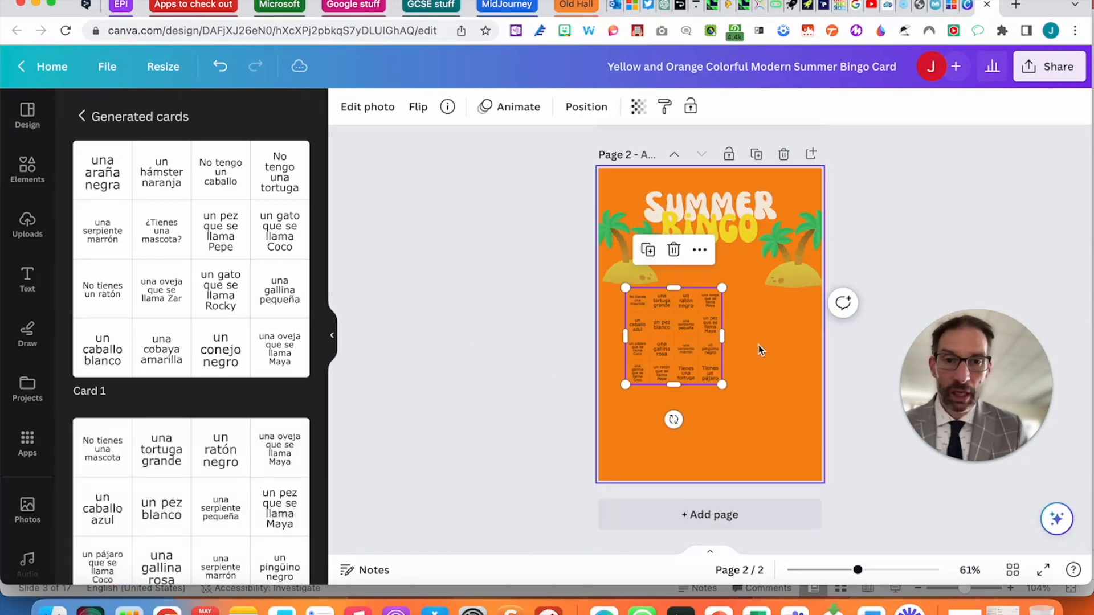
left_click_drag(721, 385, 802, 467)
left_click(935, 221)
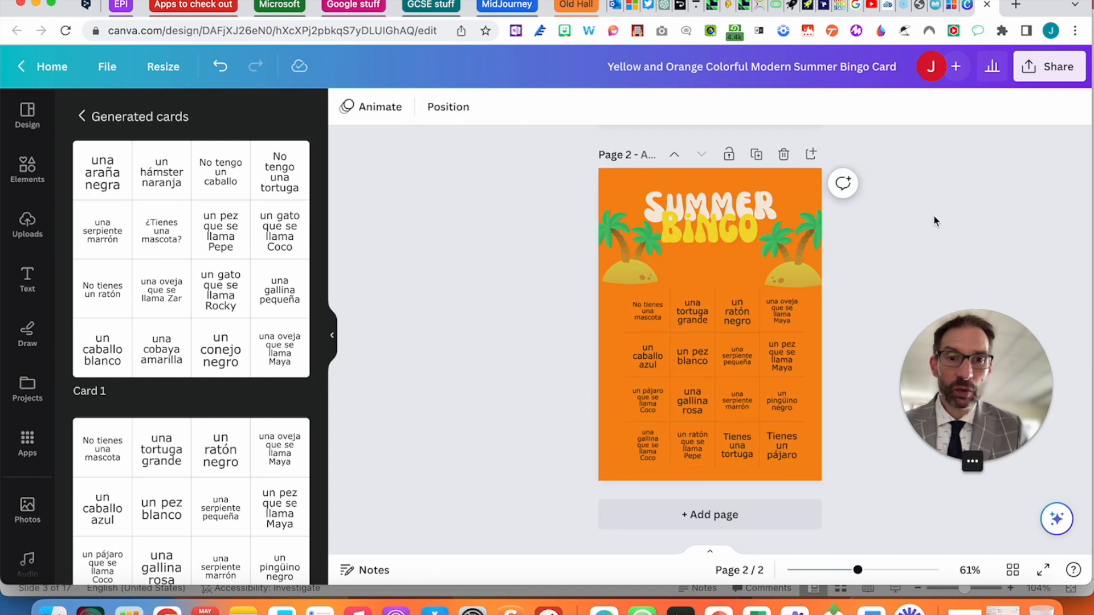
Examine the file types offered for downloading the design, and close the download options without exporting
left_click(1025, 73)
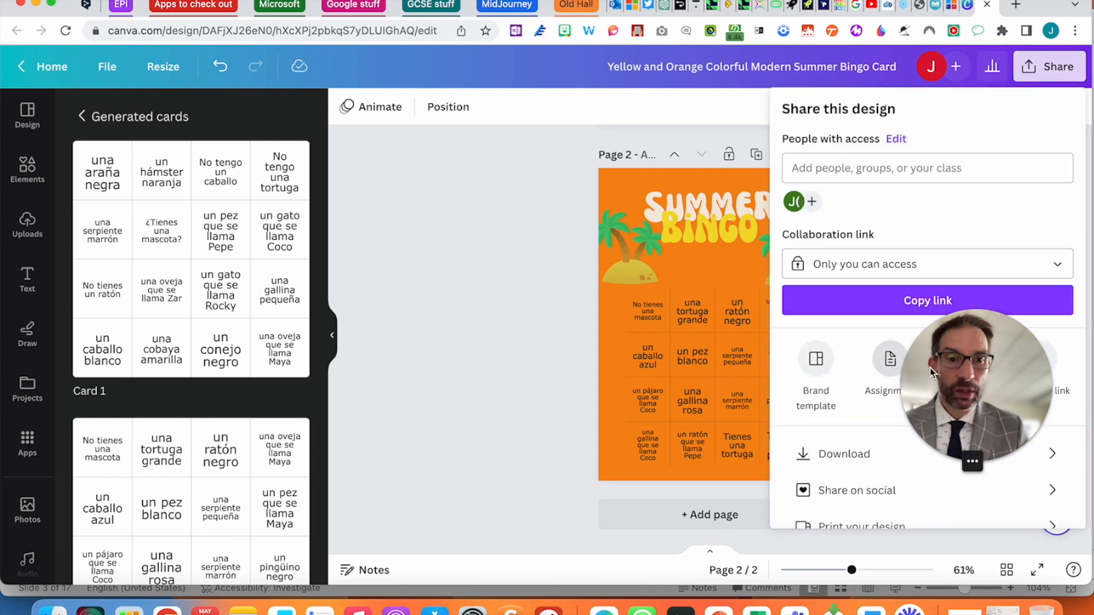
left_click_drag(986, 383, 199, 471)
scroll(900, 399, "down", 2)
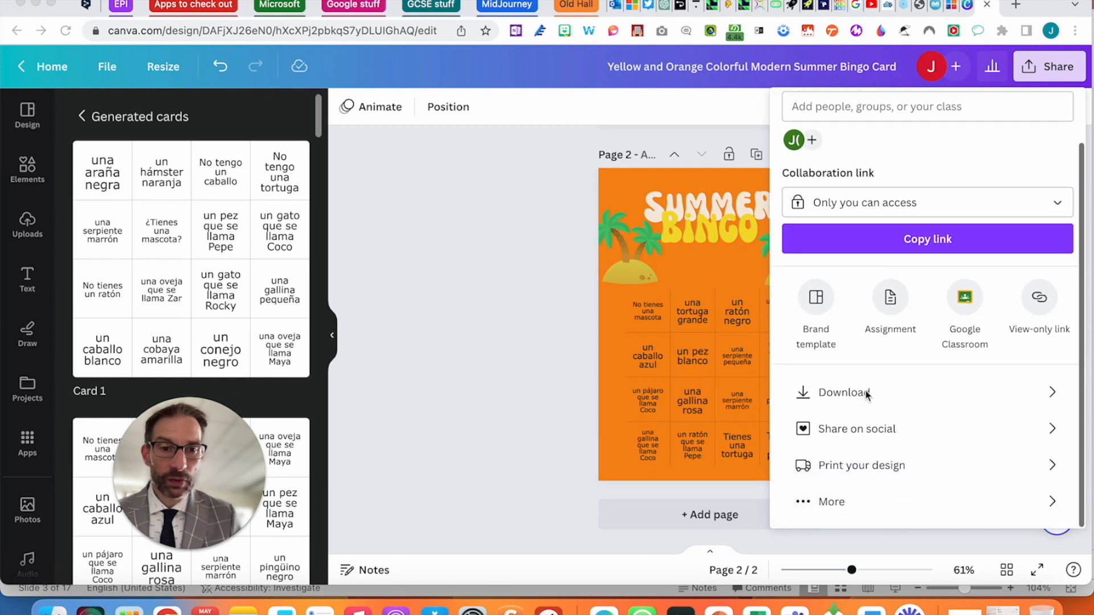
left_click(862, 394)
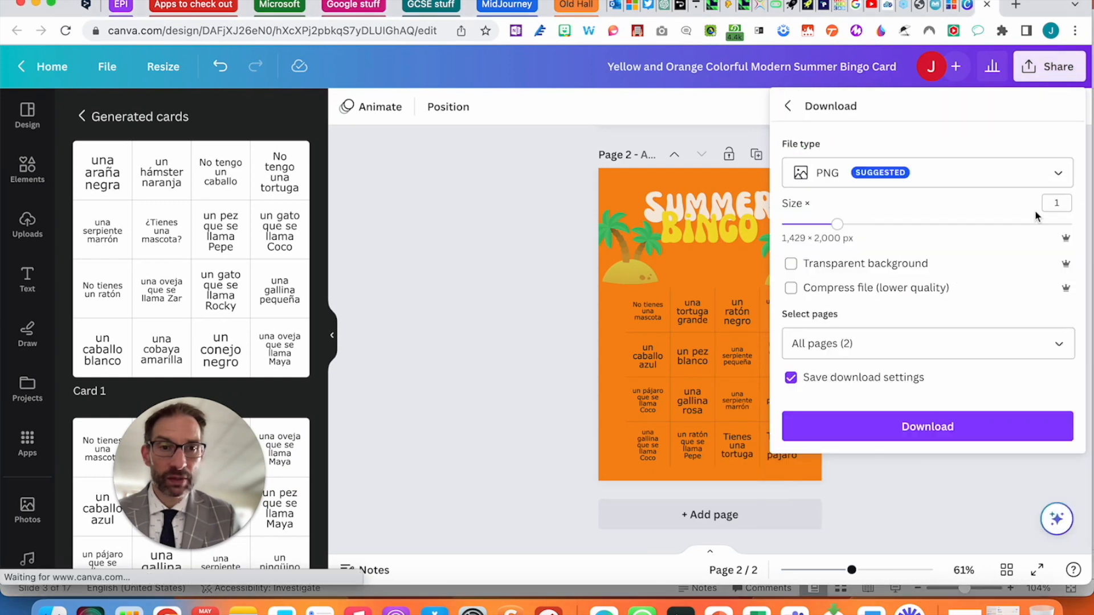
left_click(1058, 177)
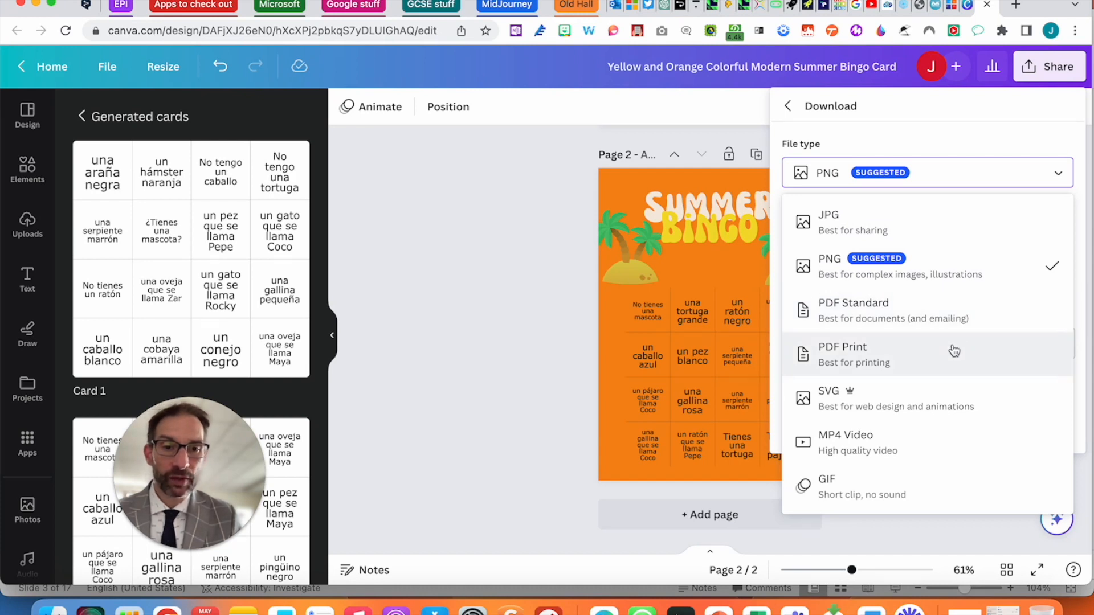
left_click(546, 285)
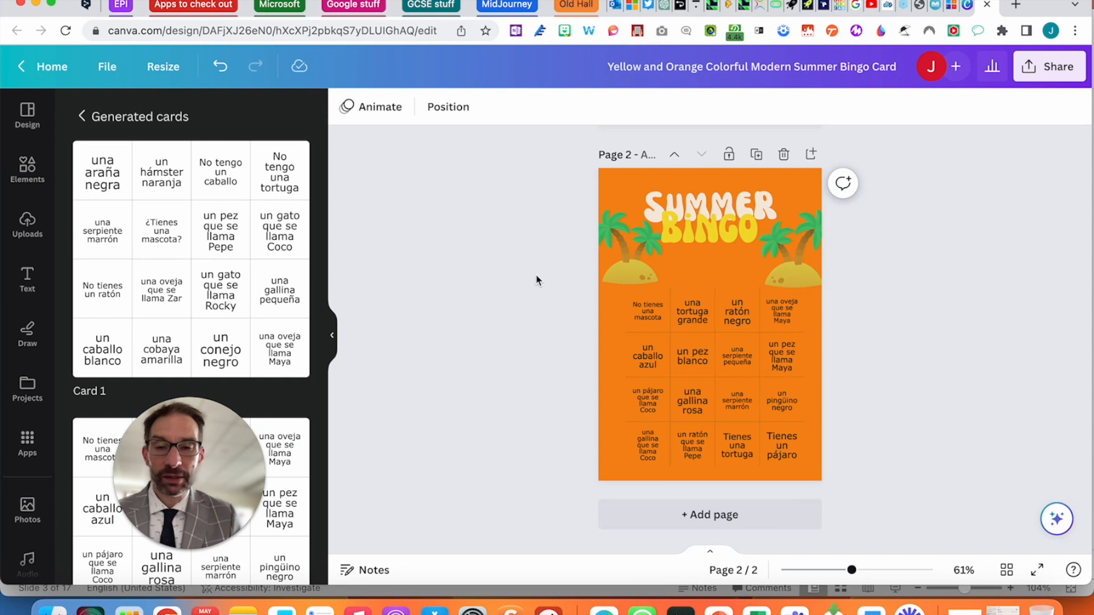
Return from the generated cards to the form with the bingo words and card settings
left_click_drag(229, 461, 1027, 332)
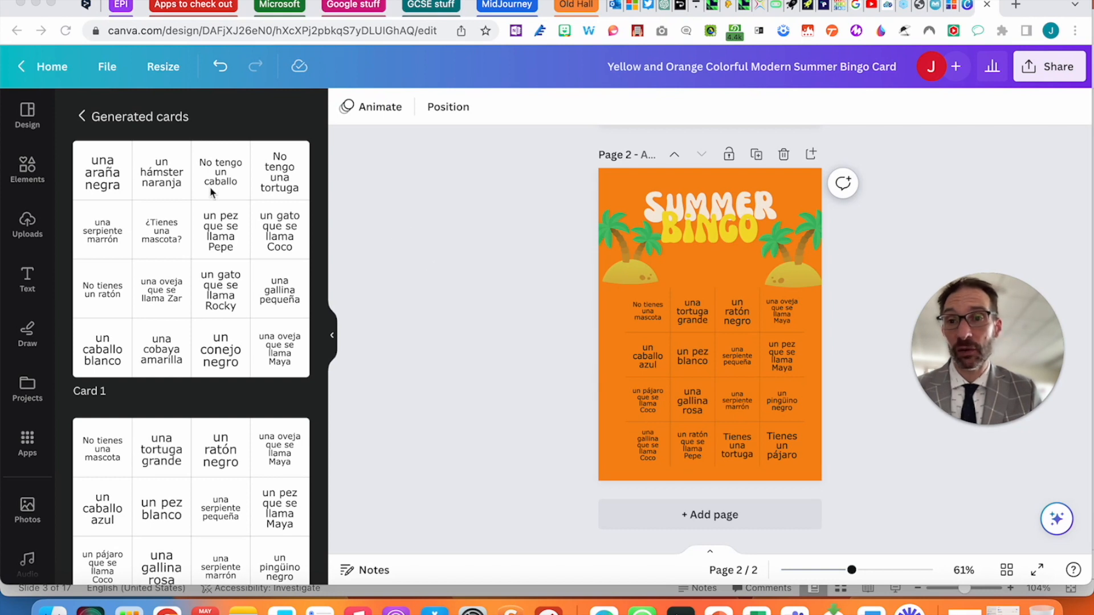
left_click(83, 117)
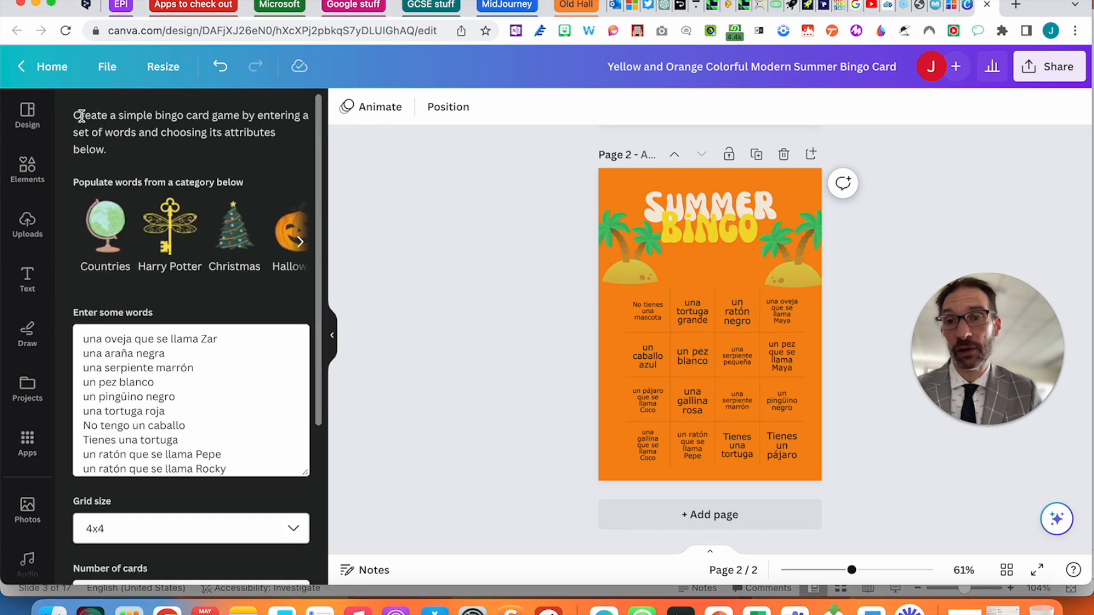